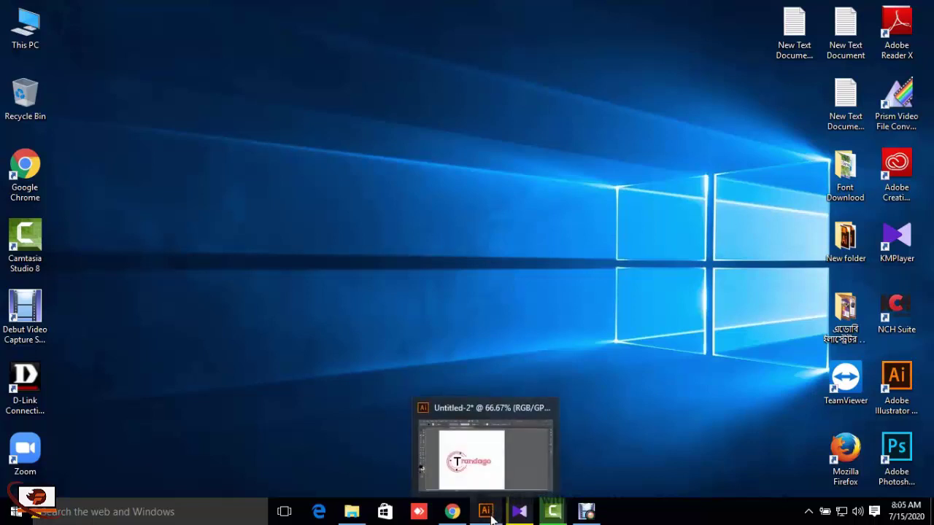
Step: Refresh the Windows desktop and bring the Illustrator window with the Trandago logo back
right_click(225, 159)
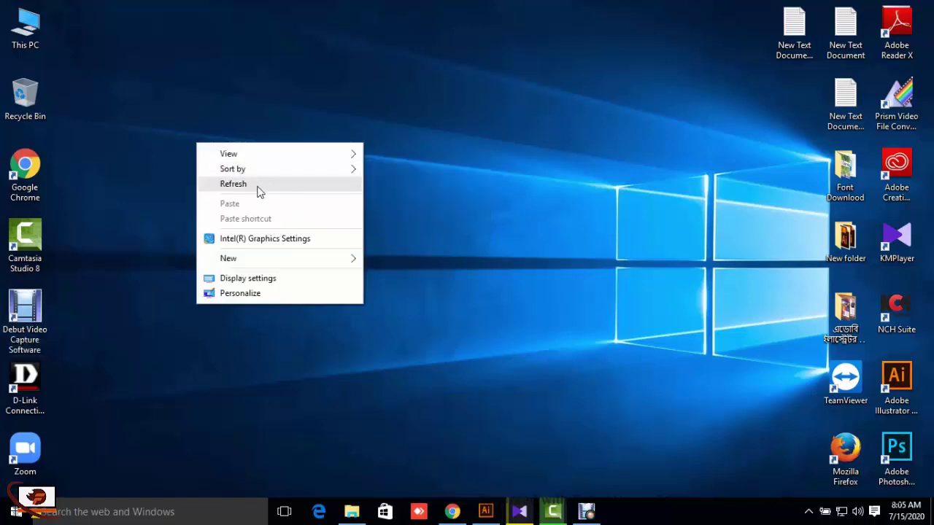
left_click(264, 184)
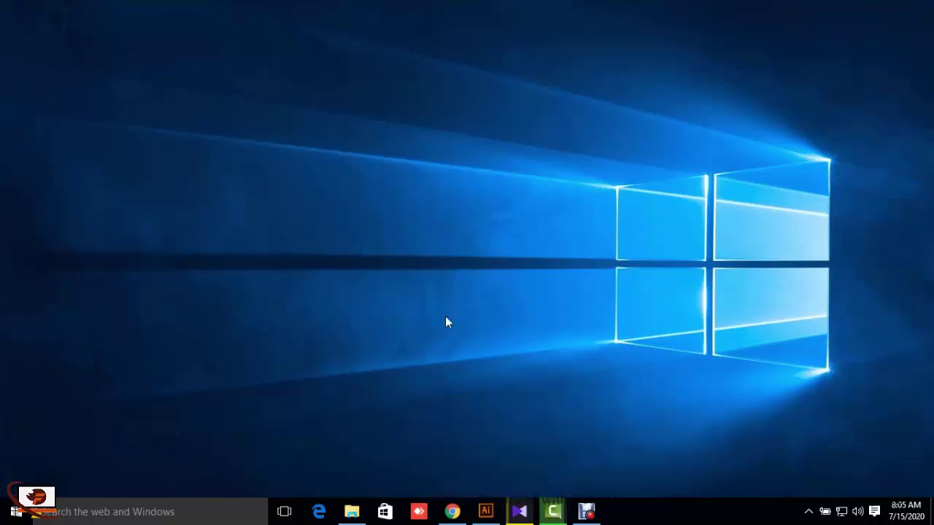
left_click(487, 511)
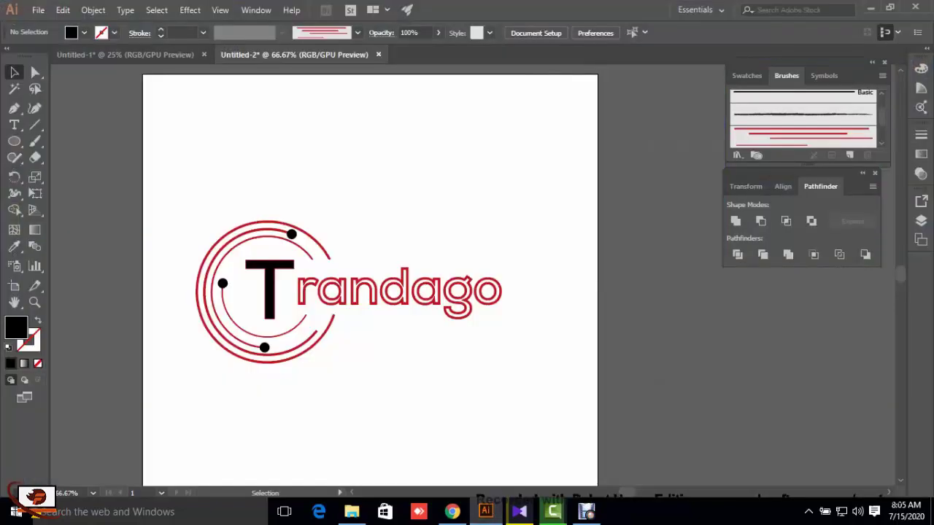
Step: Create a new blank 1000 × 1000 px document, Untitled-3
left_click(40, 10)
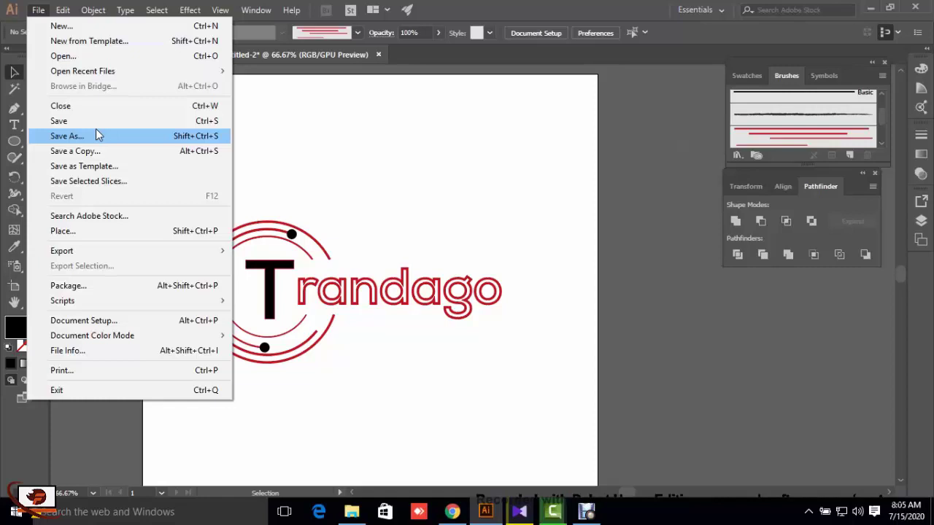
left_click(599, 170)
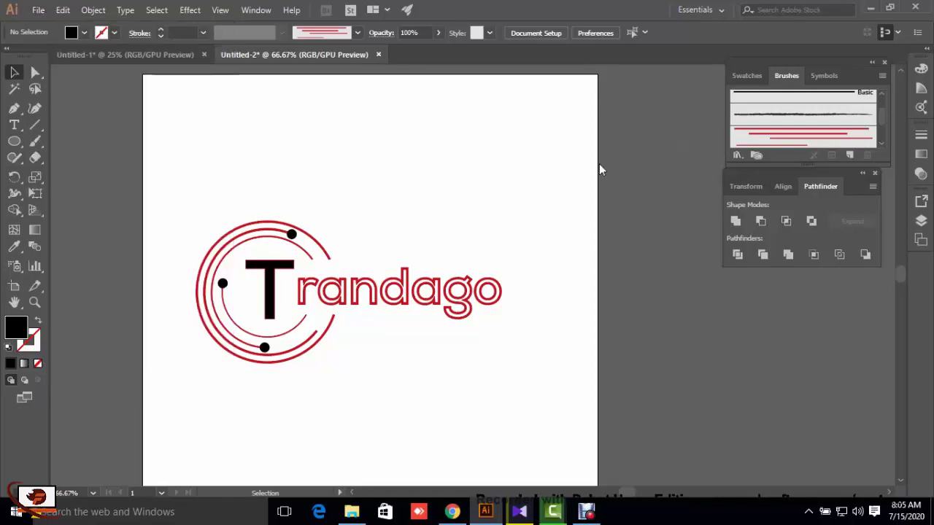
left_click(44, 13)
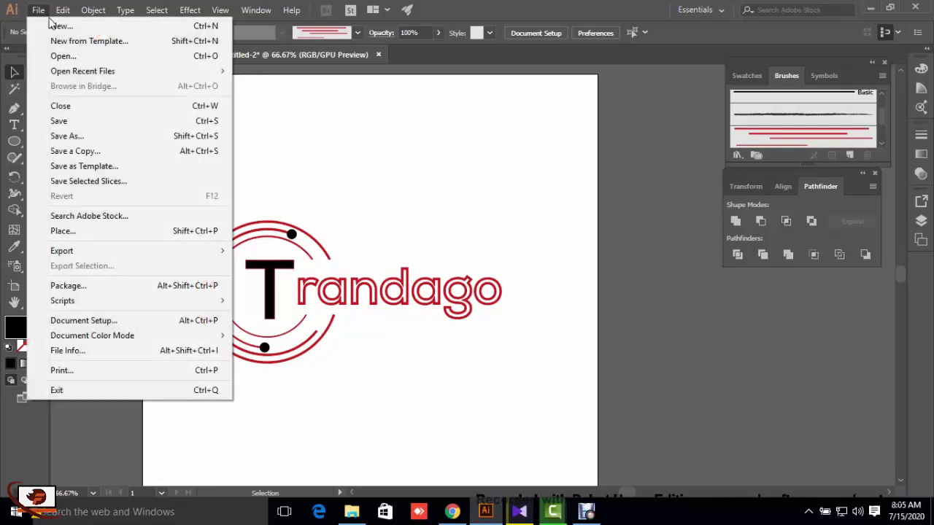
left_click(49, 17)
left_click(42, 11)
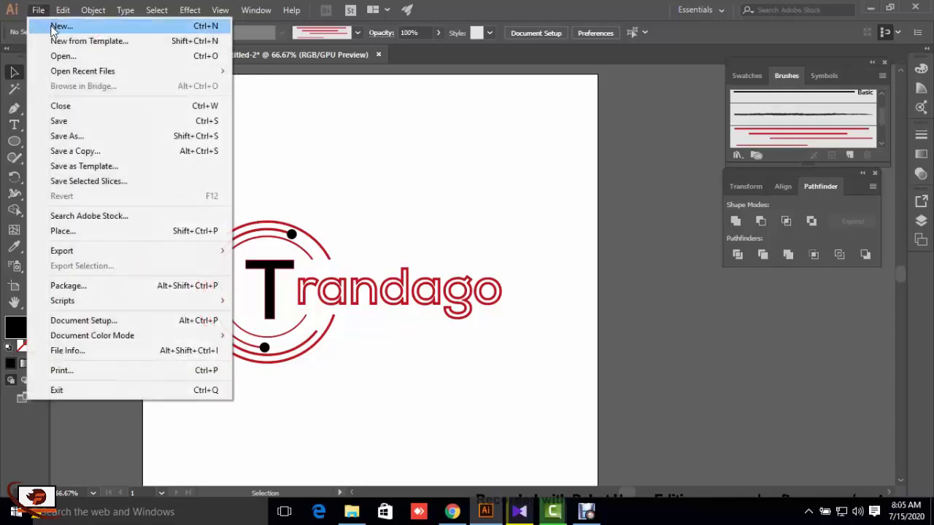
left_click(53, 30)
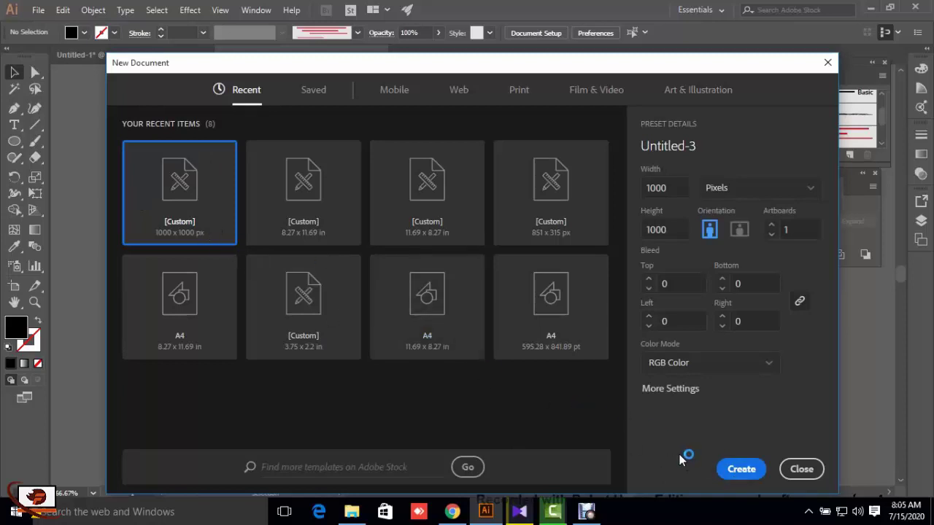
left_click(741, 469)
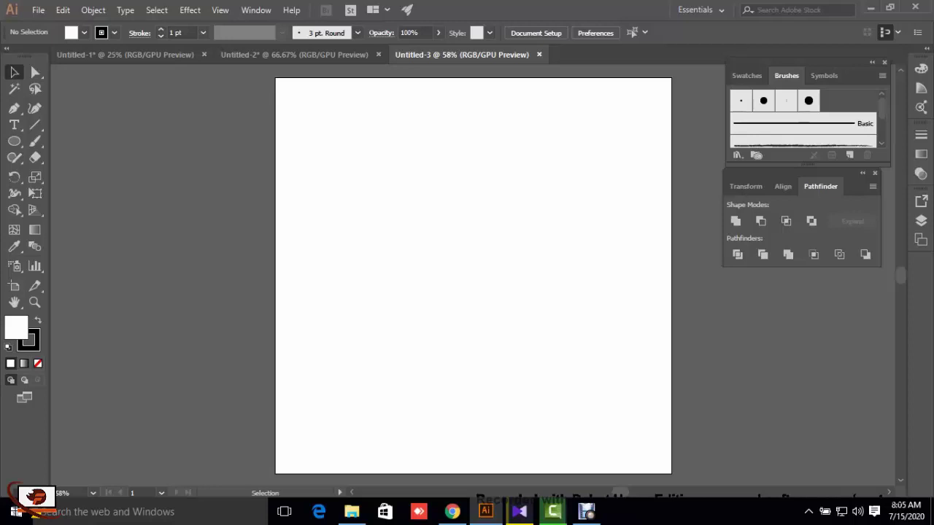
Step: Draw a vertical line near the artboard centre with the Line Segment tool
left_click(30, 129)
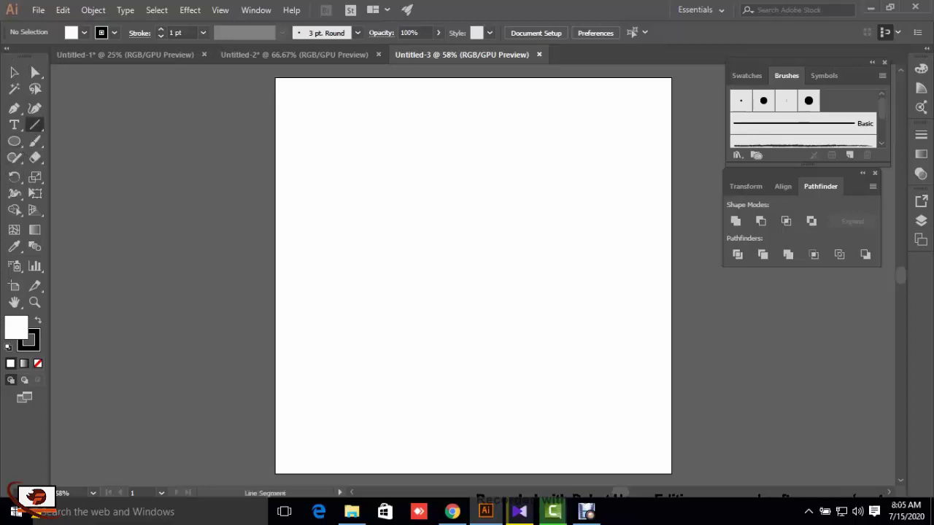
left_click_drag(408, 181, 407, 349)
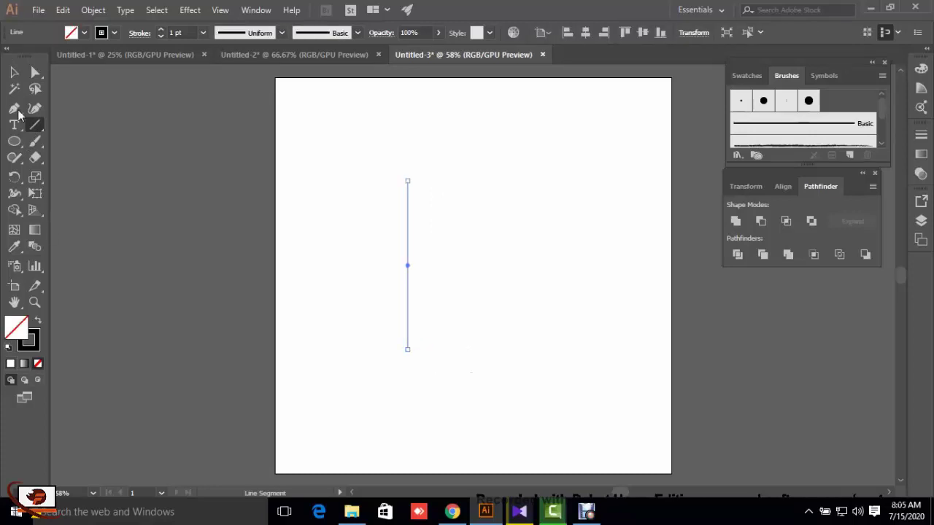
left_click(14, 72)
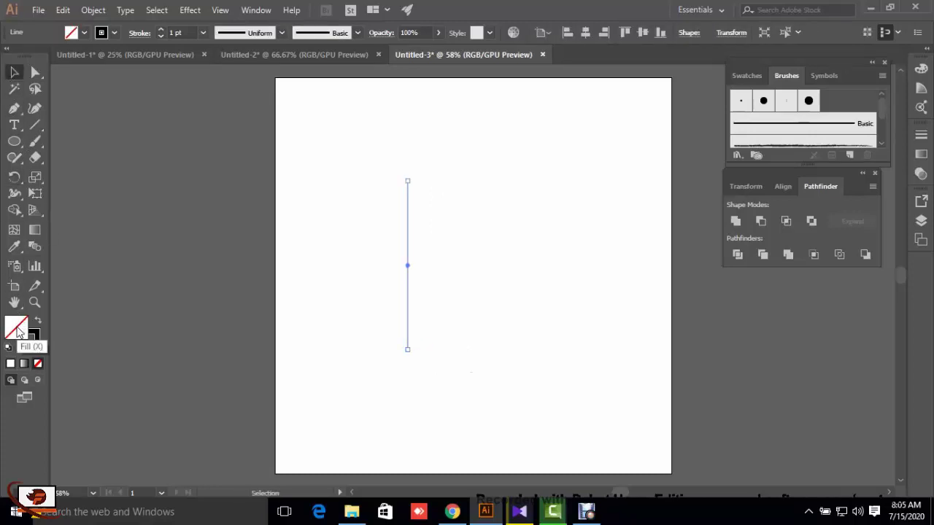
key("ctrl+shift+a")
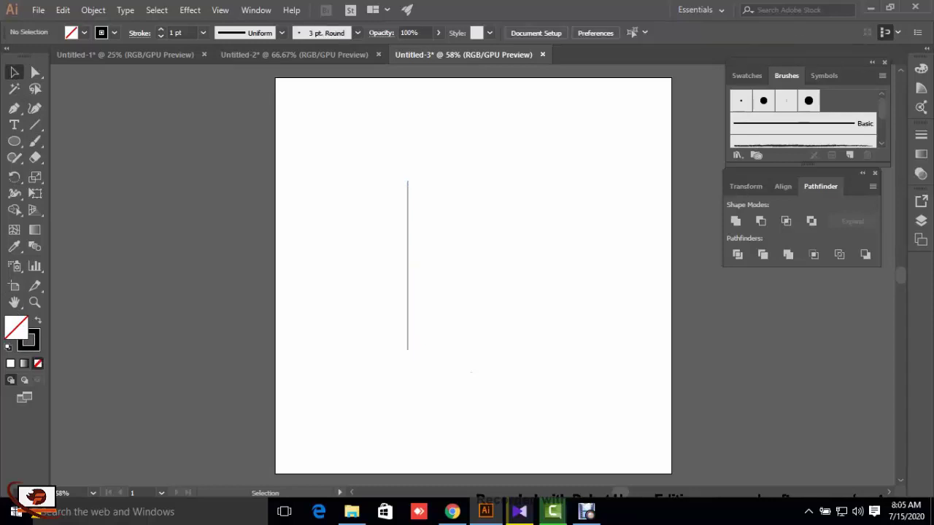
Step: Draw an arc curving up-right from the line's bottom end, then select both paths
left_click_drag(34, 125, 66, 140)
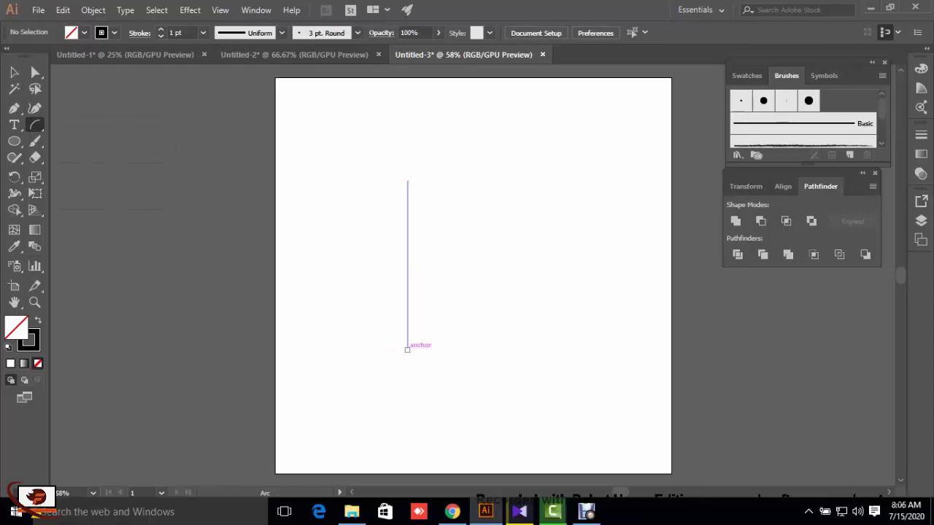
mouse_move(407, 349)
left_mouse_down()
mouse_move(559, 266)
mouse_move(532, 225)
left_mouse_up()
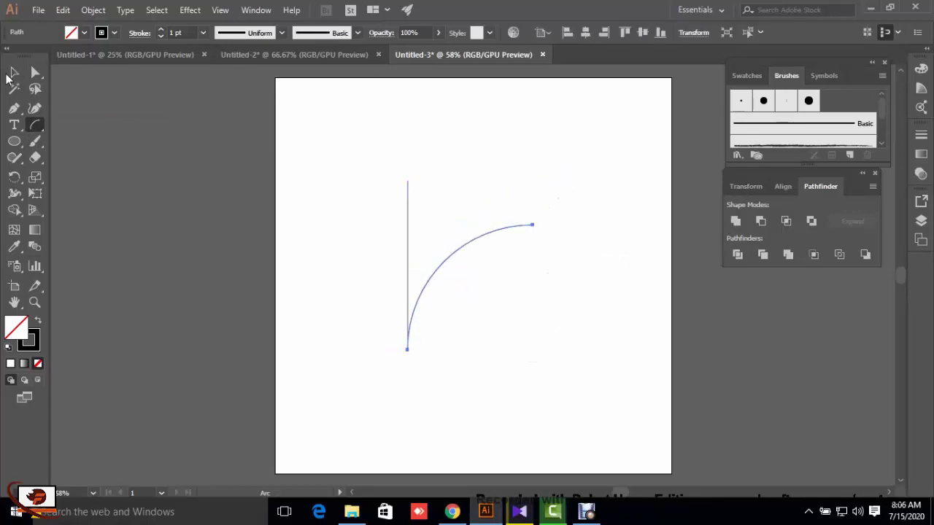
left_click(12, 73)
key("ctrl+shift+a")
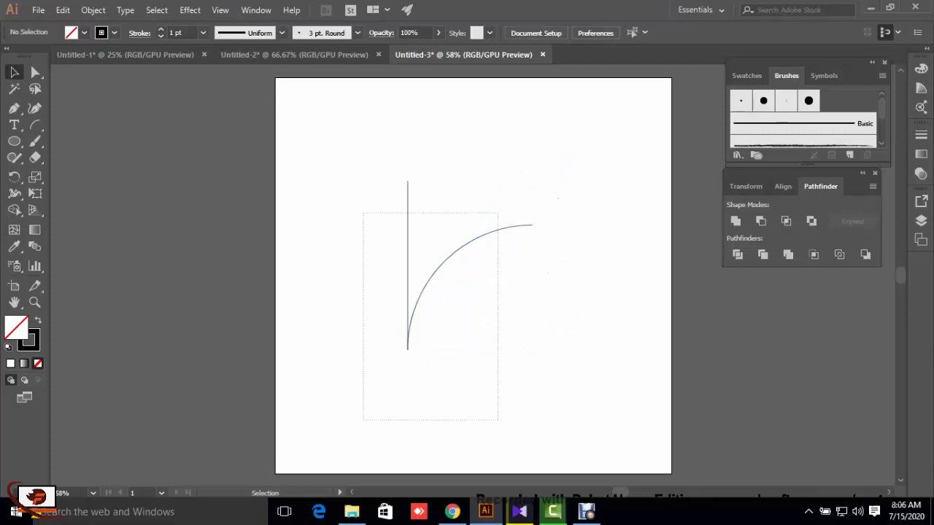
left_click_drag(497, 420, 498, 420)
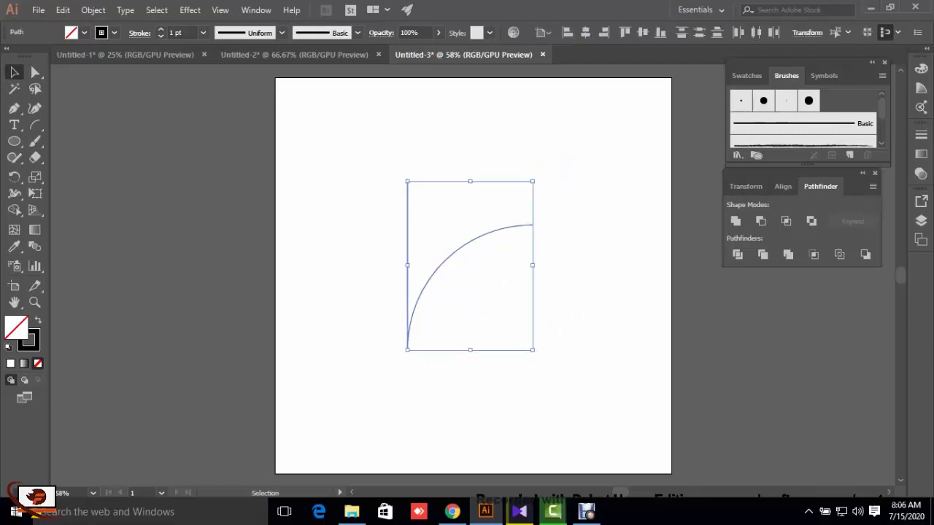
key("ctrl+shift+a")
key("ctrl+a")
Step: Join the vertical line and arc into one path and reselect it
left_click(94, 10)
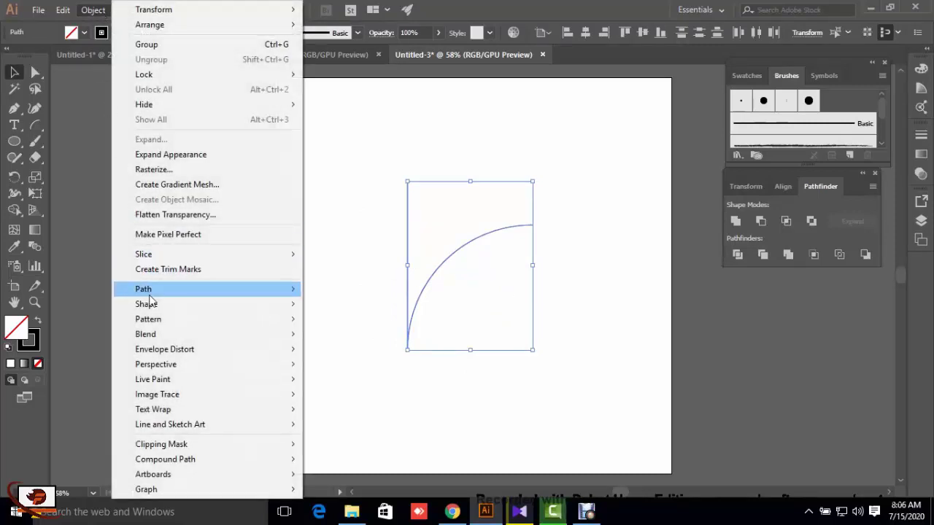
mouse_move(143, 289)
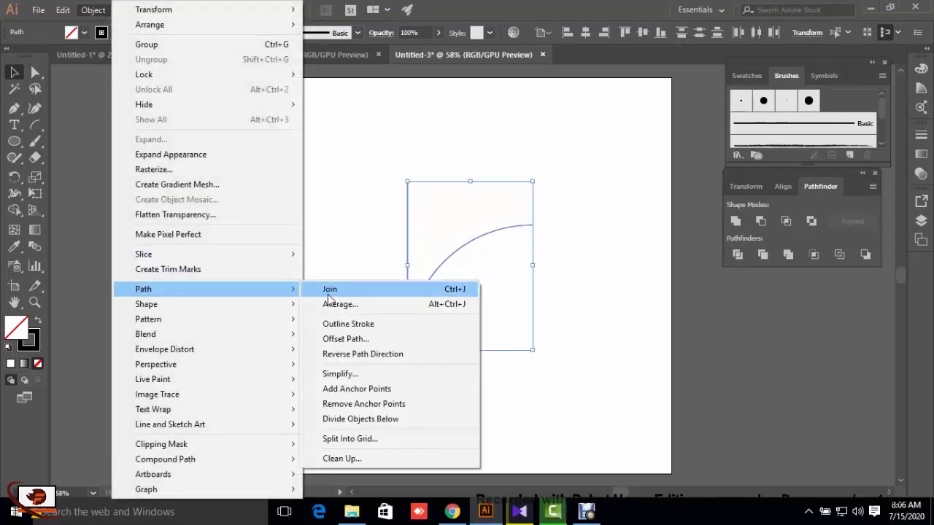
left_click(329, 292)
key("ctrl+shift+a")
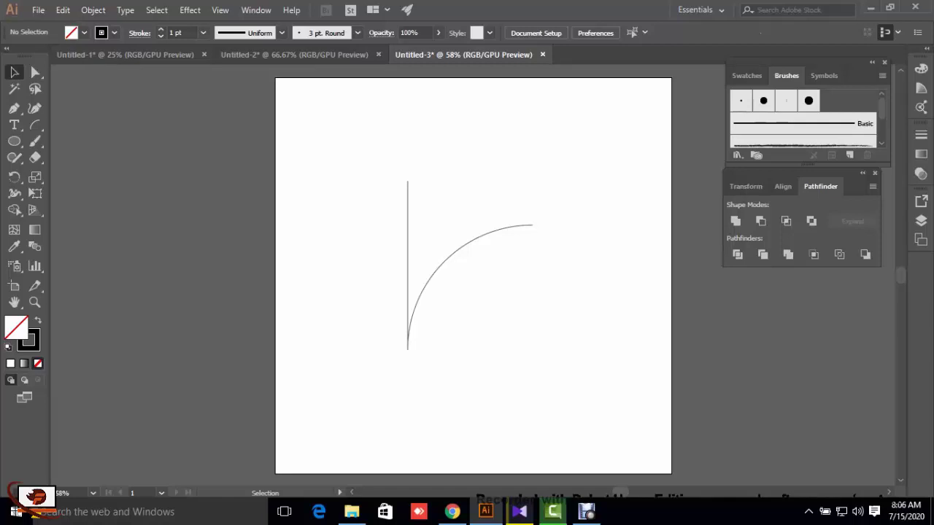
left_click_drag(372, 148, 465, 370)
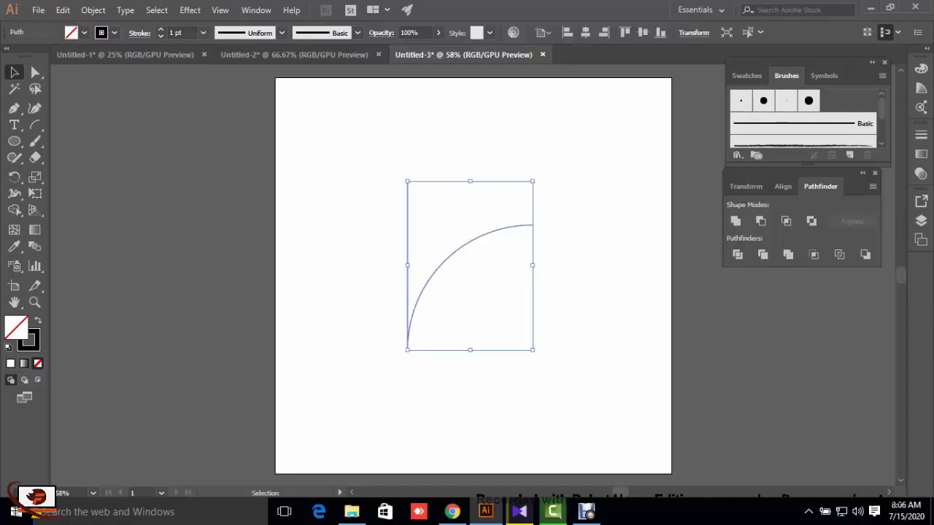
left_click(188, 11)
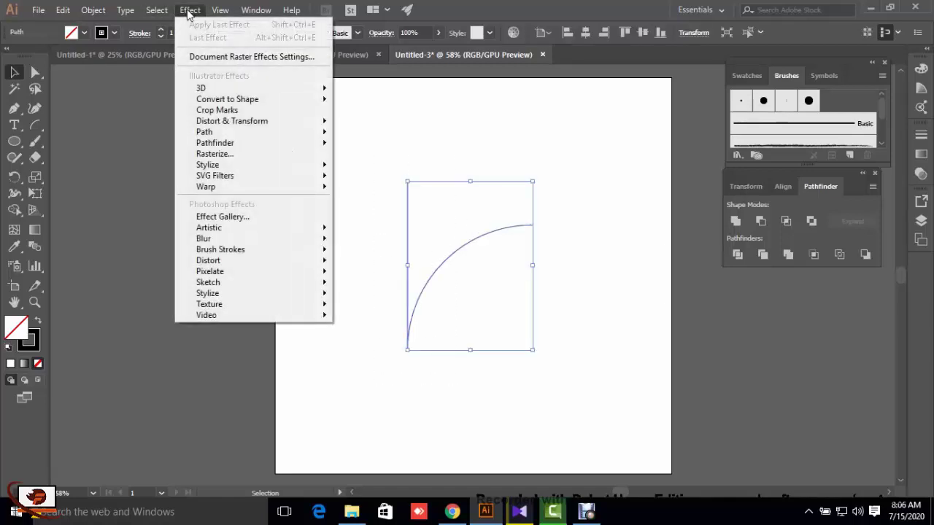
mouse_move(219, 89)
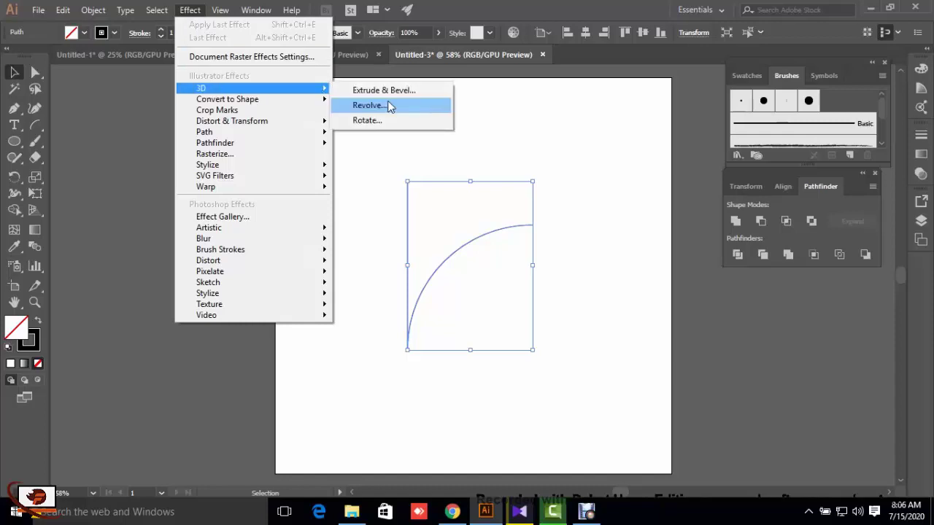
Step: Revolve the joined path 360° into a black funnel, adjusting its 3D rotation angles
left_click(389, 107)
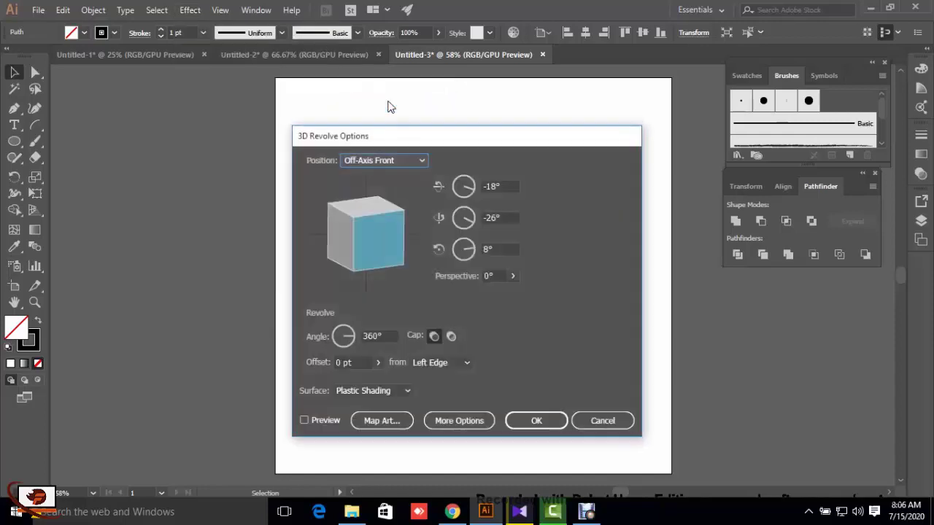
left_click_drag(457, 142, 743, 109)
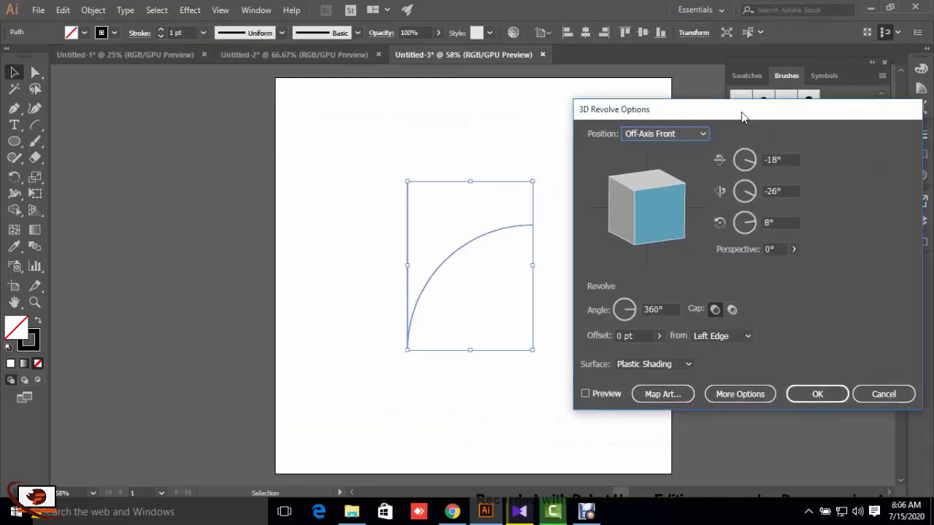
left_click(590, 388)
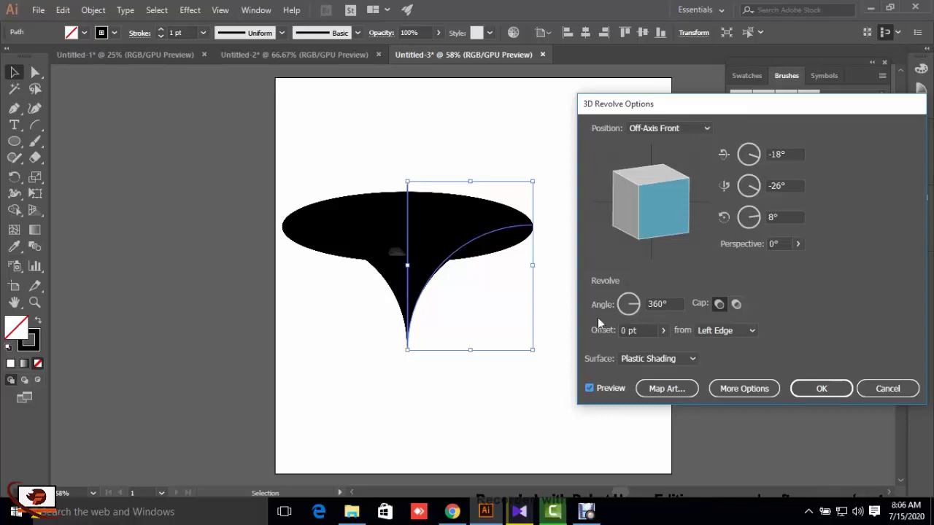
mouse_move(652, 208)
left_mouse_down()
mouse_move(656, 234)
mouse_move(635, 219)
left_mouse_up()
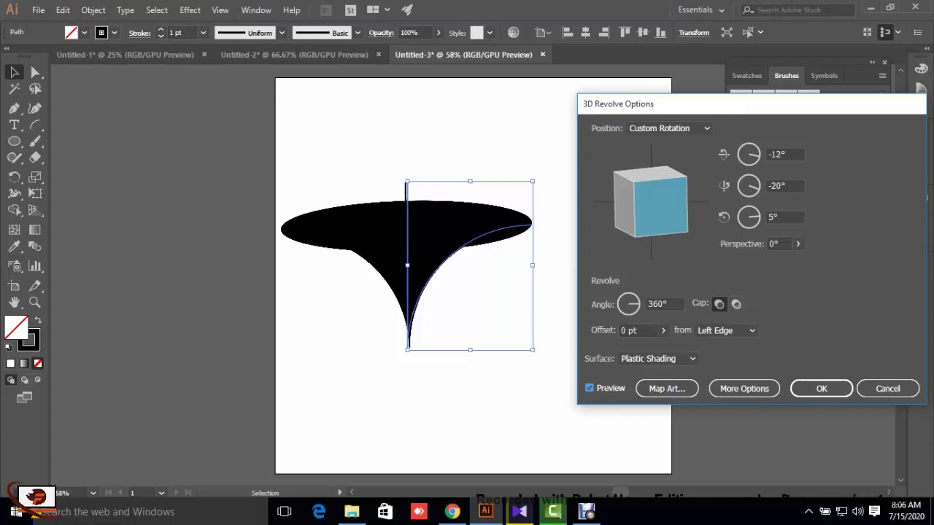
mouse_move(649, 204)
left_mouse_down()
mouse_move(641, 195)
mouse_move(646, 201)
left_mouse_up()
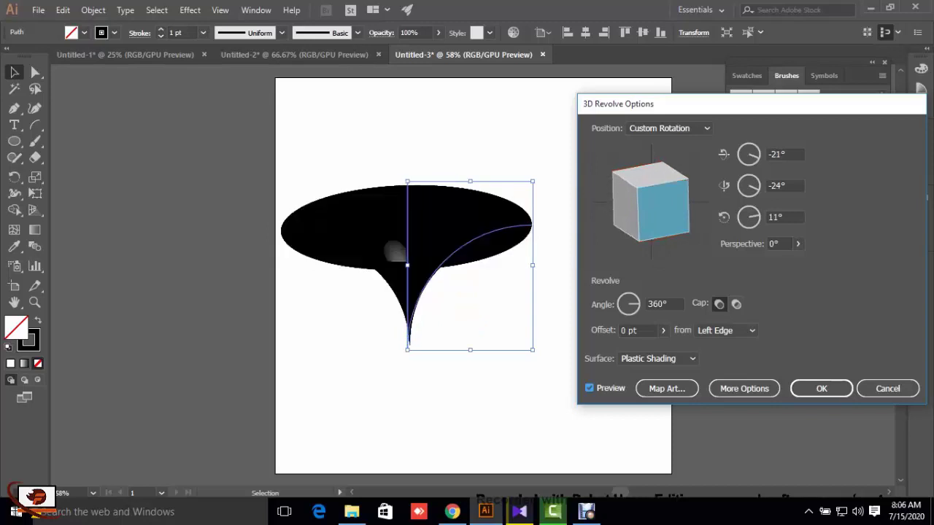
left_click(817, 389)
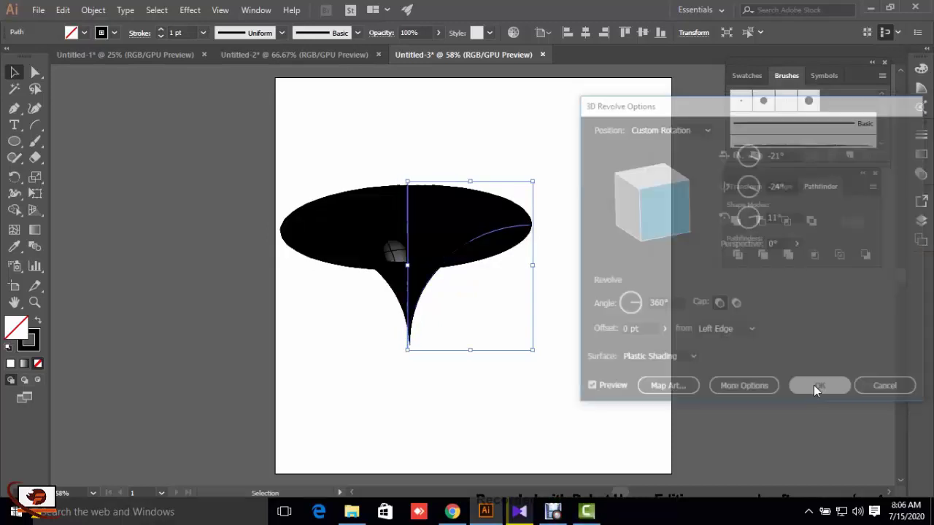
key("ctrl+shift+a")
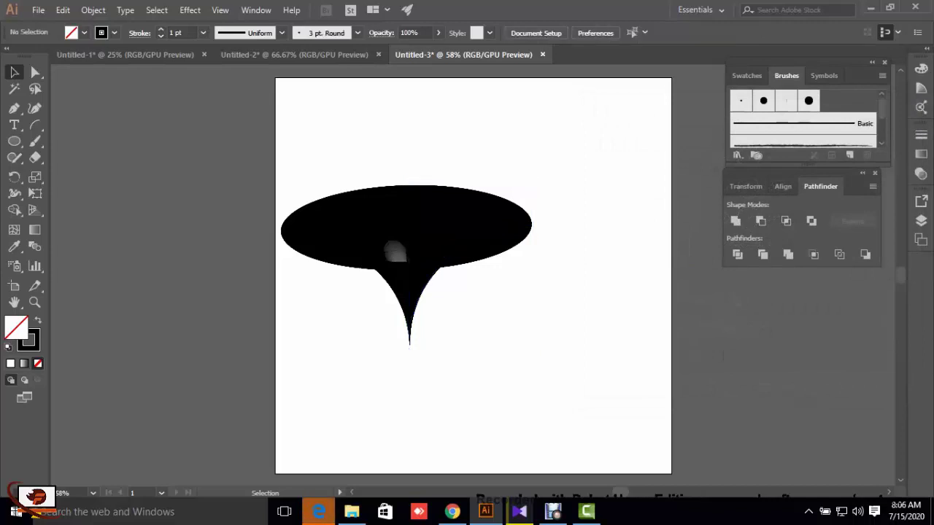
Step: Set the profile path's stroke to red D60010 so the funnel shades red
left_click(394, 235)
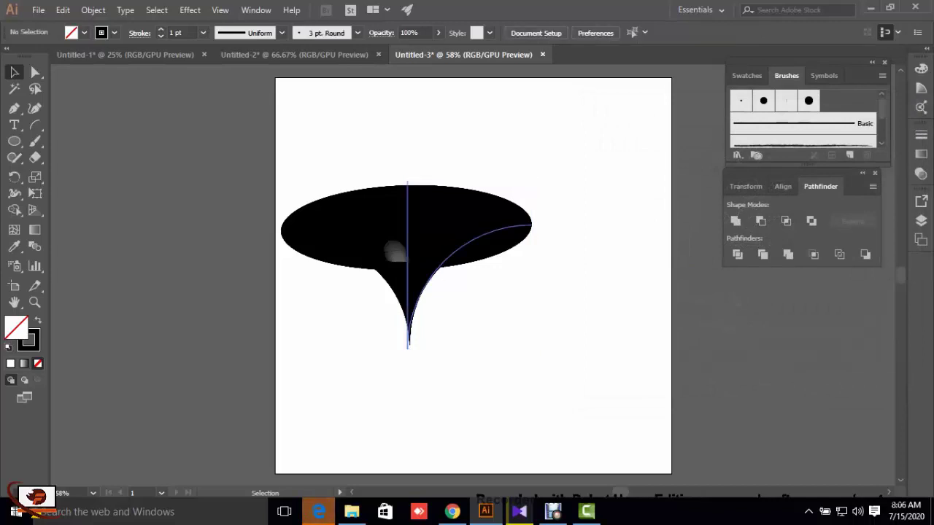
double_click(31, 339)
left_click_drag(440, 233, 459, 191)
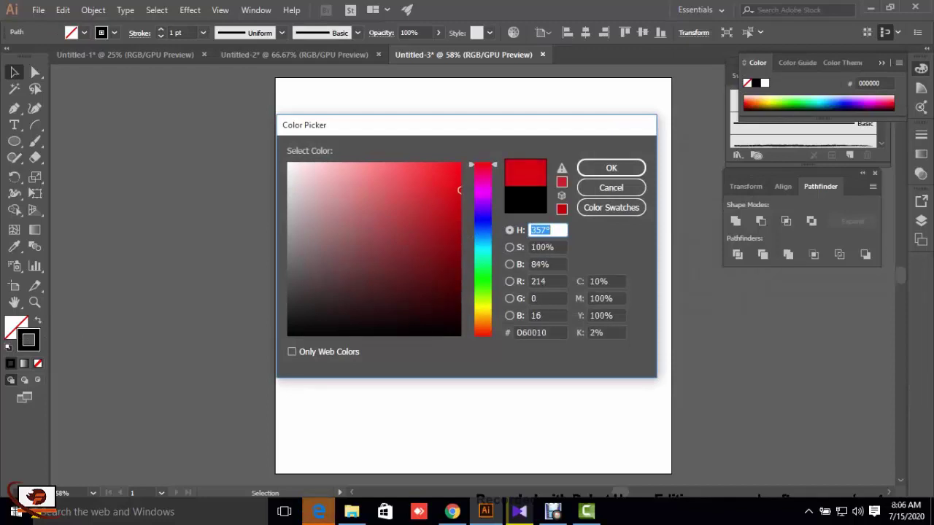
left_click(611, 169)
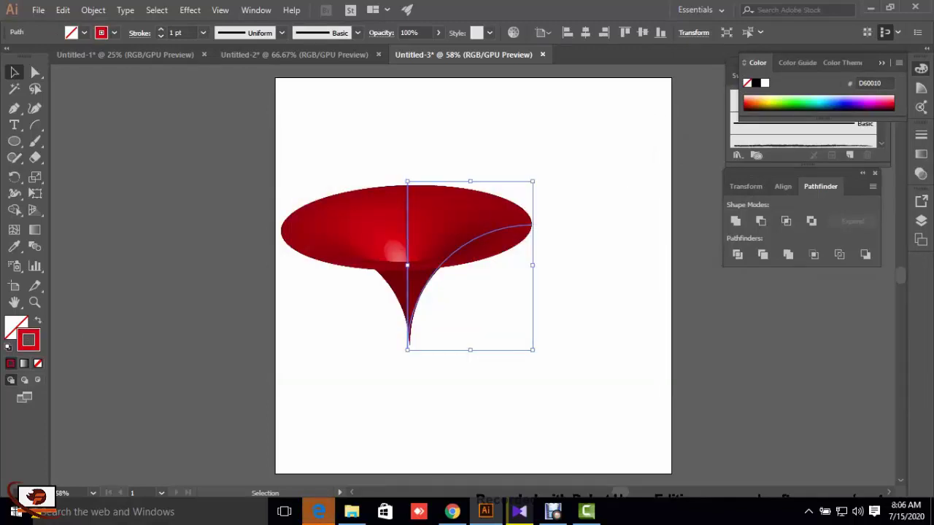
key("ctrl+shift+a")
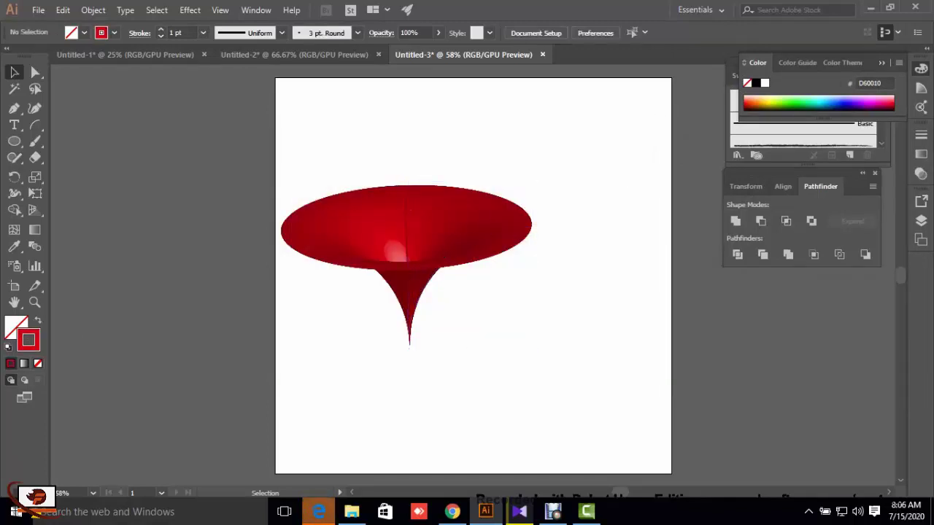
Step: Rotate and reposition the profile path, reshaping the revolve into a cone and disc
left_click(414, 286)
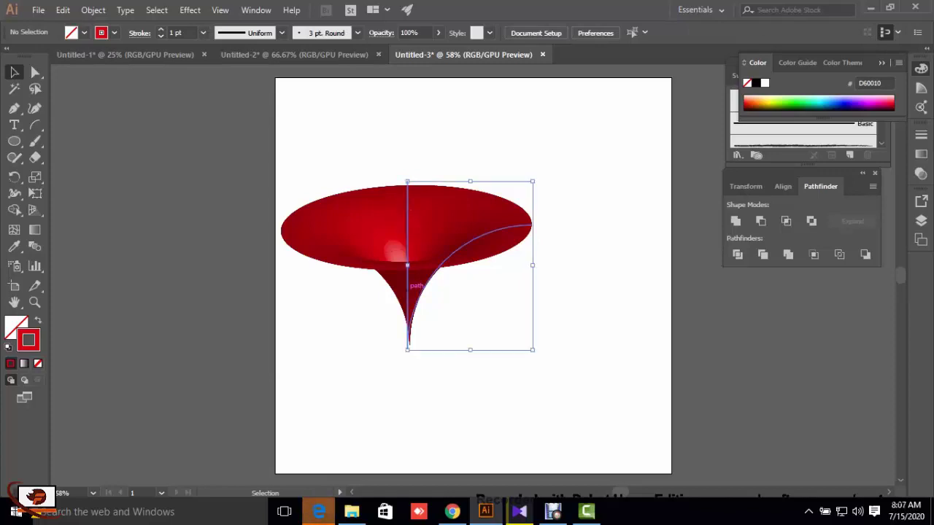
left_click_drag(549, 348, 531, 372)
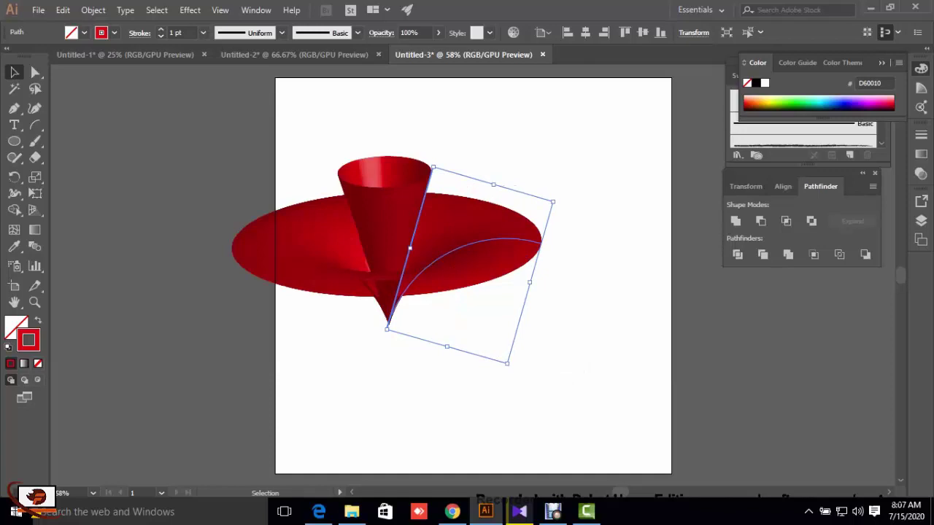
left_click(467, 321)
left_click(438, 271)
left_click_drag(514, 379, 576, 380)
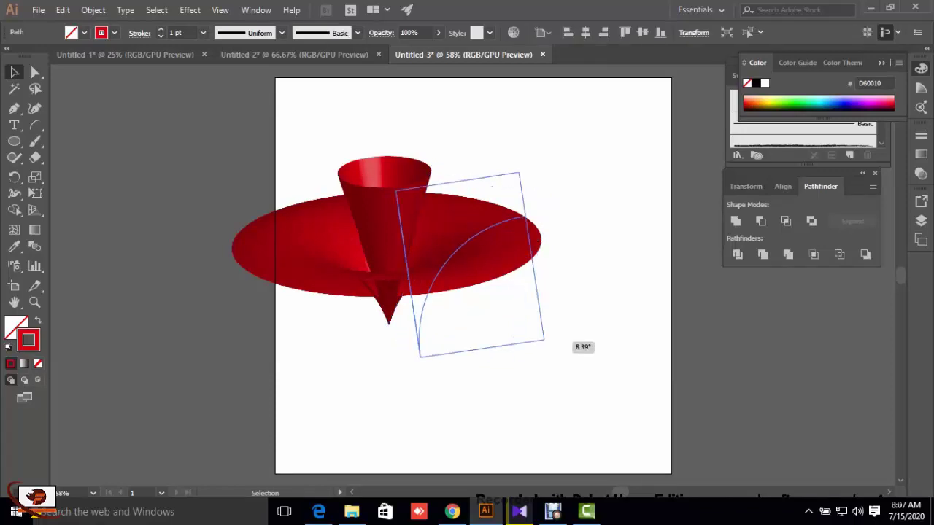
left_click(467, 321)
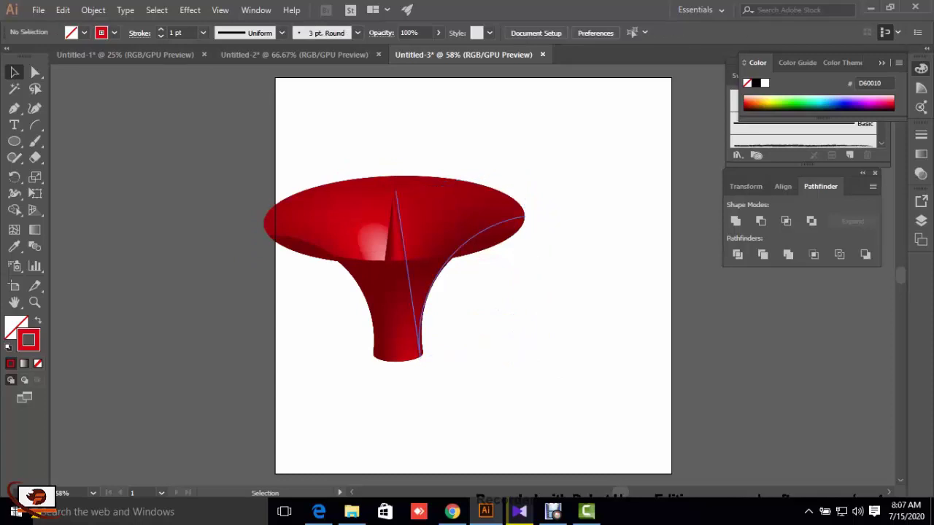
left_click_drag(418, 315, 488, 295)
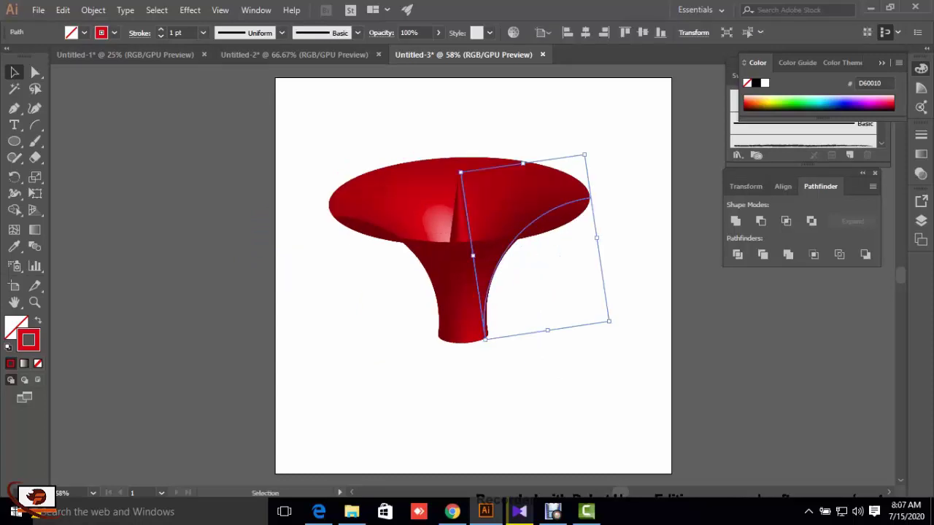
left_click_drag(613, 324, 587, 347)
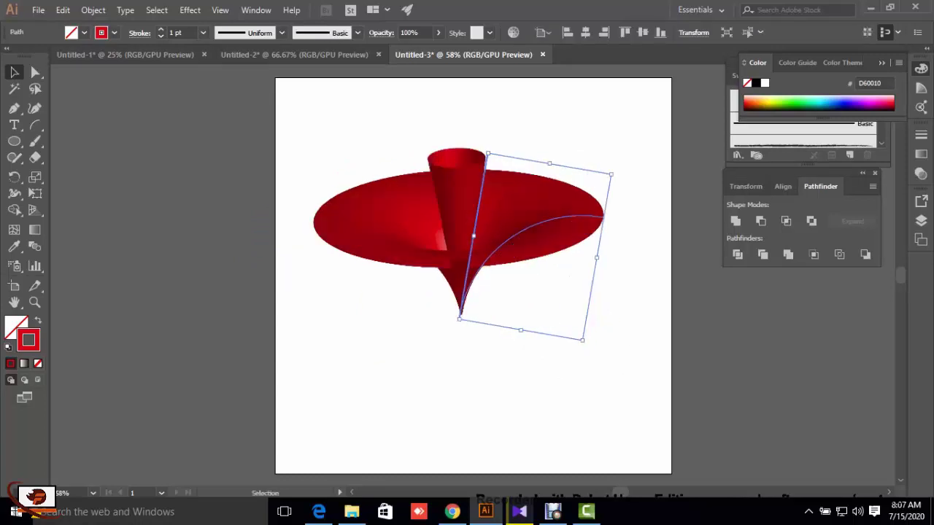
left_click_drag(582, 339, 556, 349)
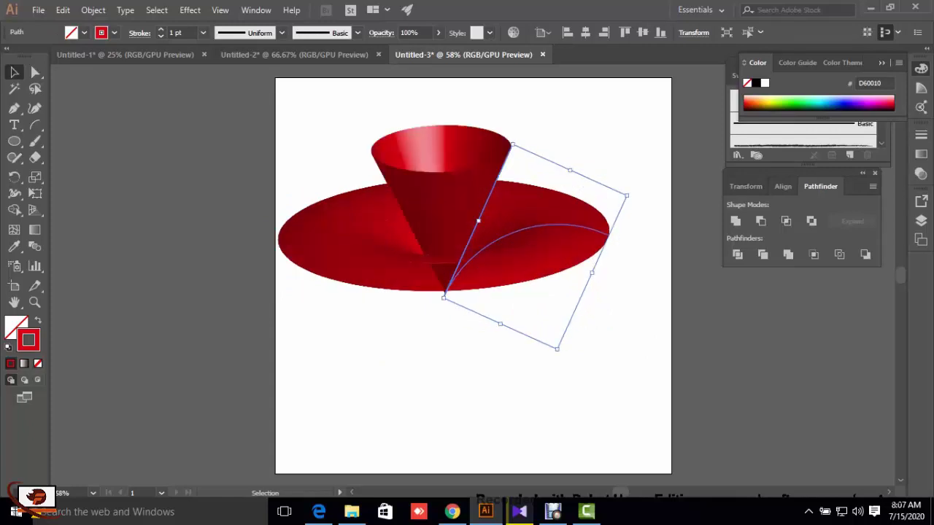
key("ctrl+shift+a")
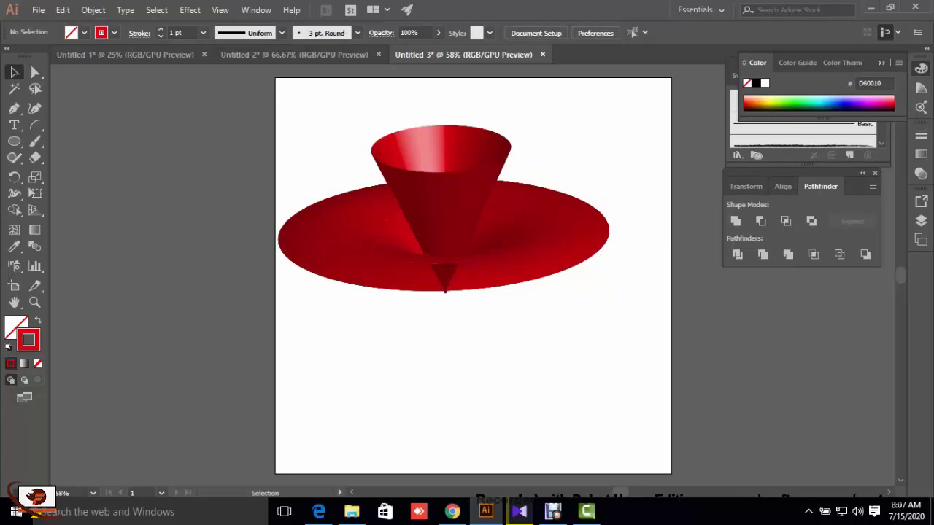
Step: Rotate the profile further to form a domed cap with brim, nudging it right
left_click(444, 292)
left_click_drag(562, 355, 467, 332)
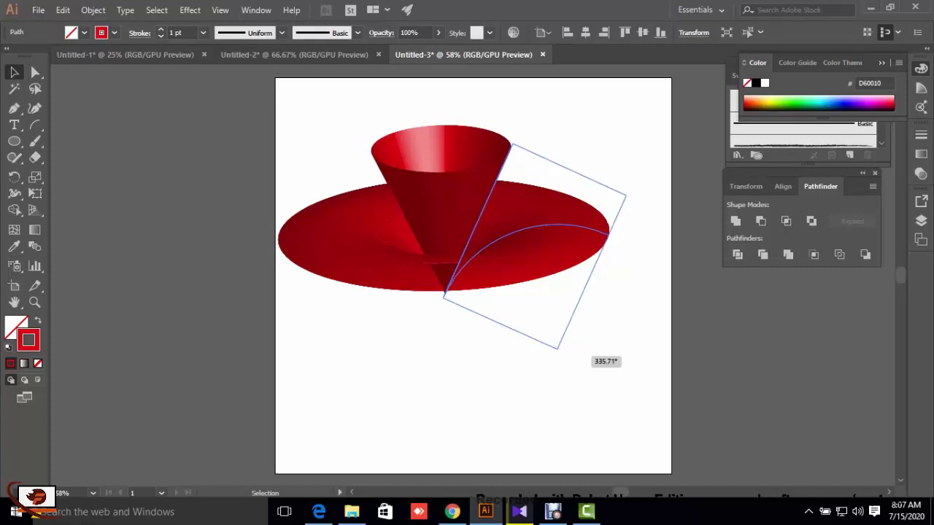
key("ctrl+shift+a")
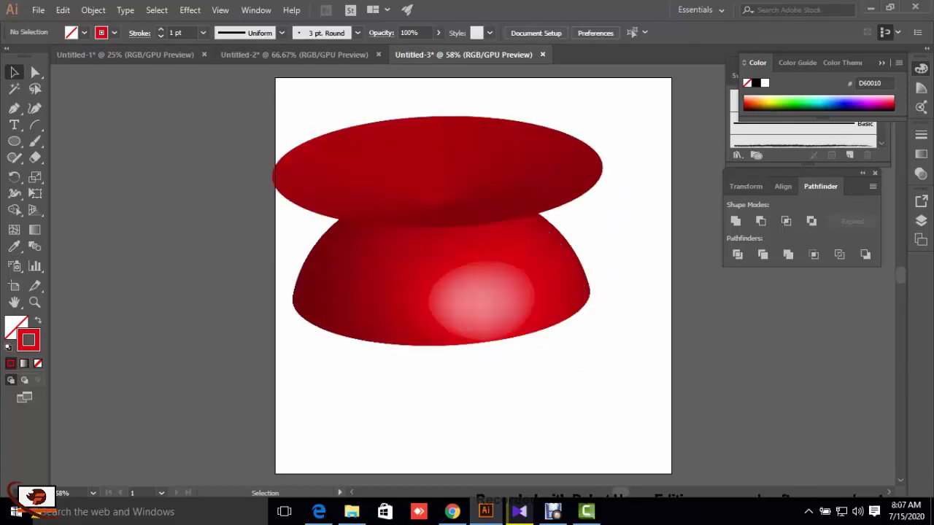
left_click_drag(441, 289, 478, 291)
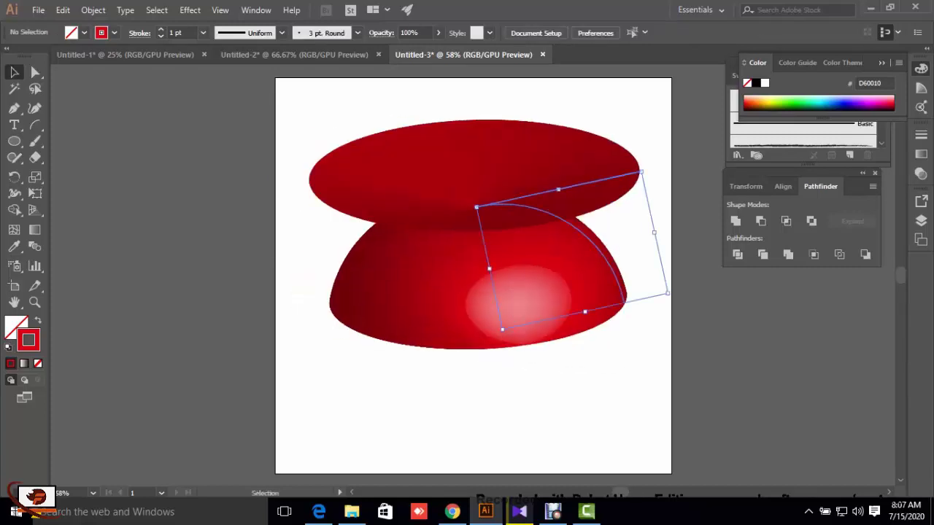
key("ctrl+shift+a")
key("ctrl+a")
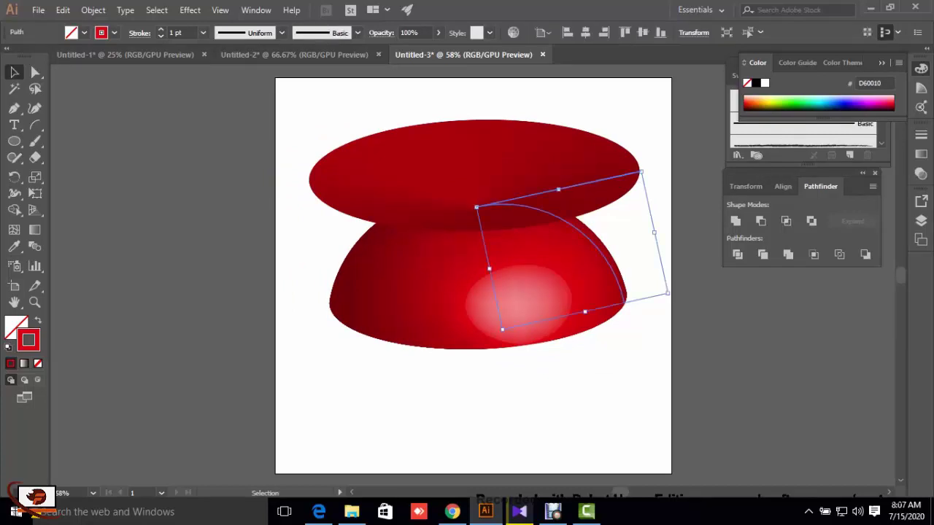
Step: Alt-drag a duplicate of the cap left of the artboard and reselect the original
left_click_drag(467, 310, 118, 257)
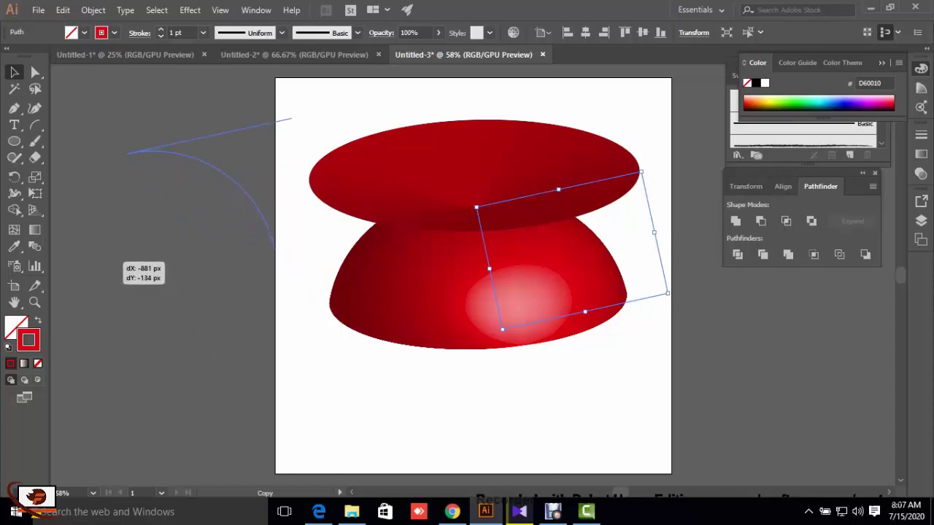
key("ctrl+shift+a")
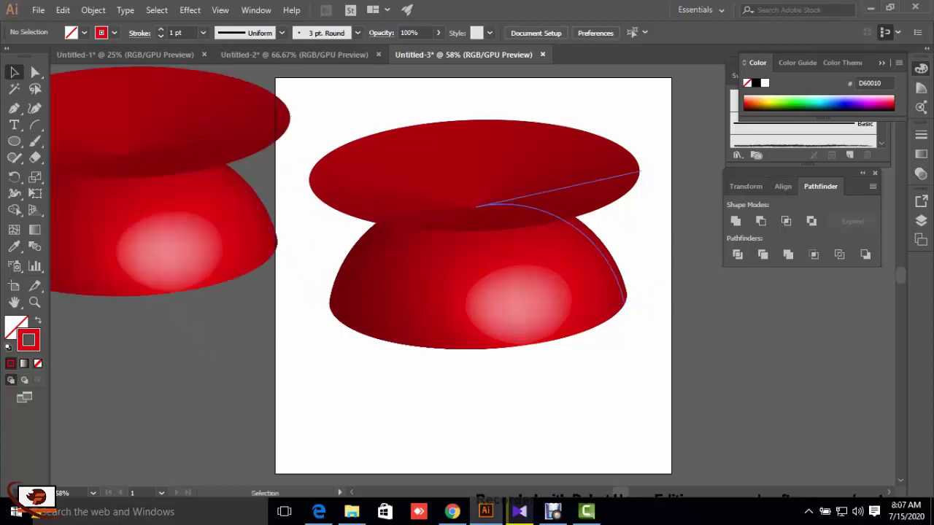
left_click(625, 298)
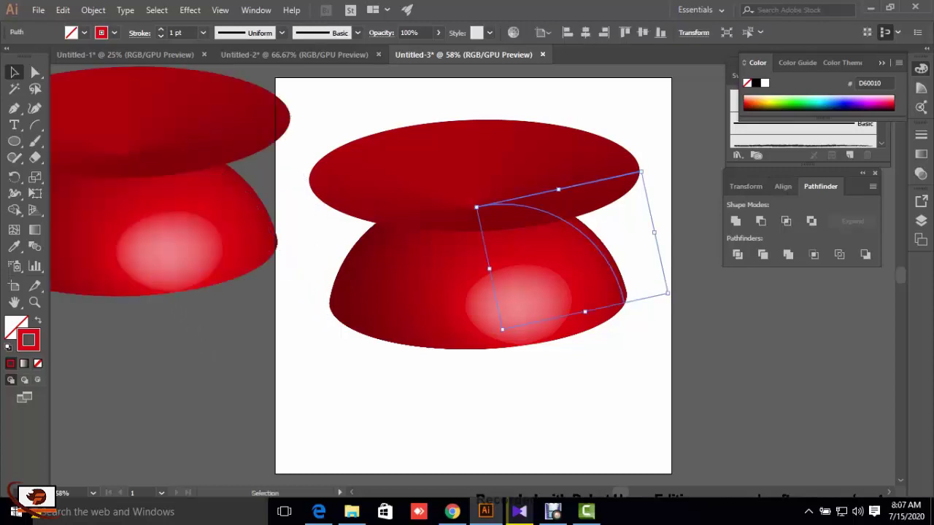
key("ctrl+shift+a")
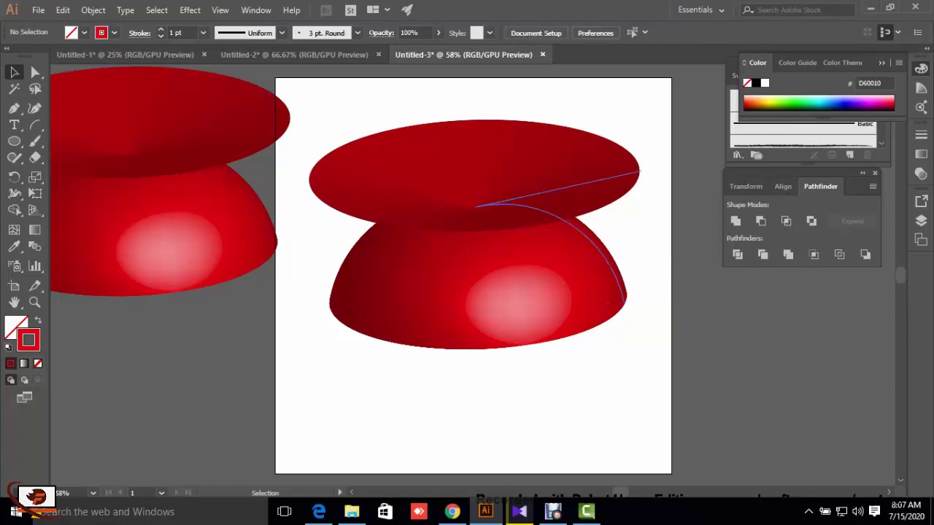
left_click(626, 298)
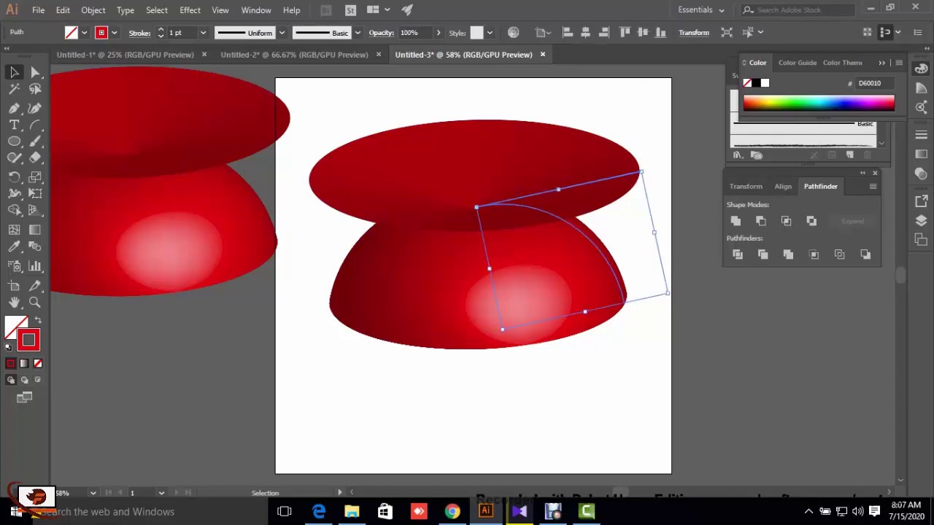
left_click(93, 11)
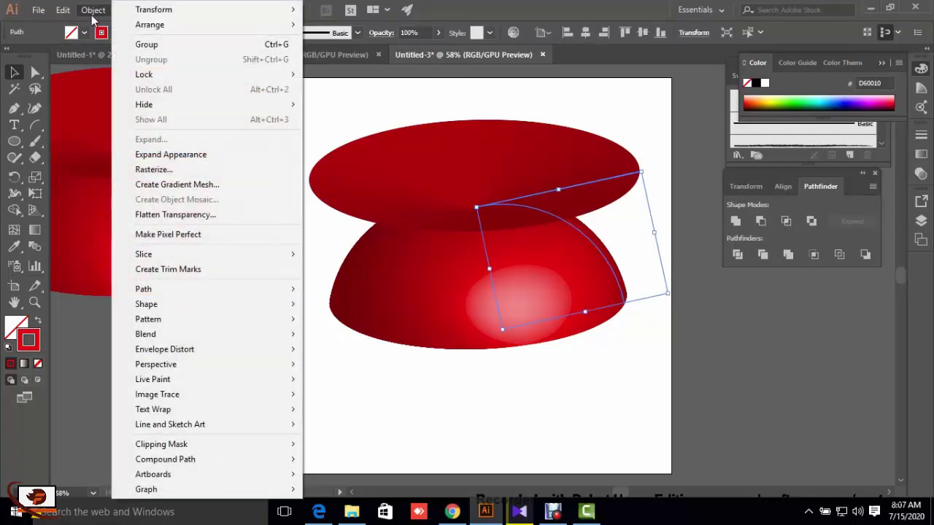
Step: Expand the original cap's 3D appearance into plain grouped artwork
left_click(497, 376)
left_click(625, 298)
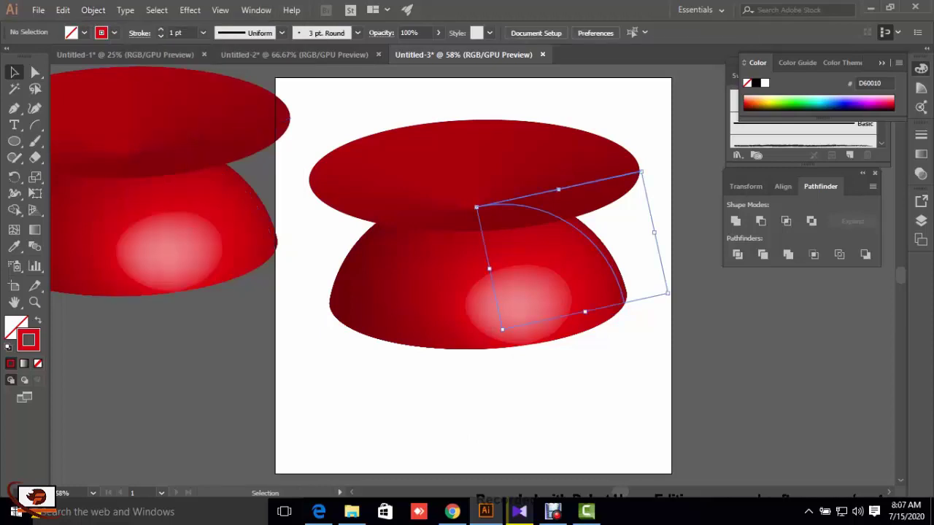
left_click(93, 11)
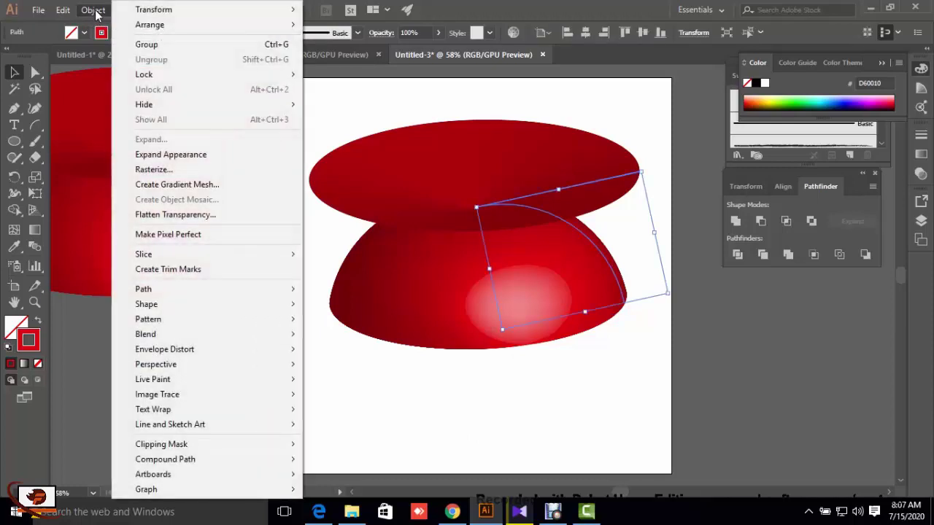
left_click(160, 155)
key("ctrl+shift+a")
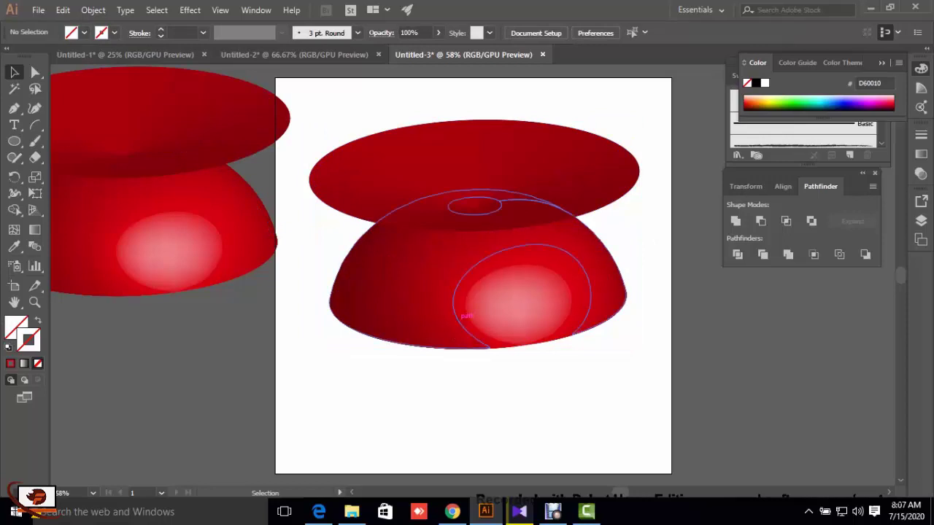
Step: Tilt the expanded cap group about 30°, then undo the rotation and zoom out
left_click(463, 315)
key("ctrl+shift+a")
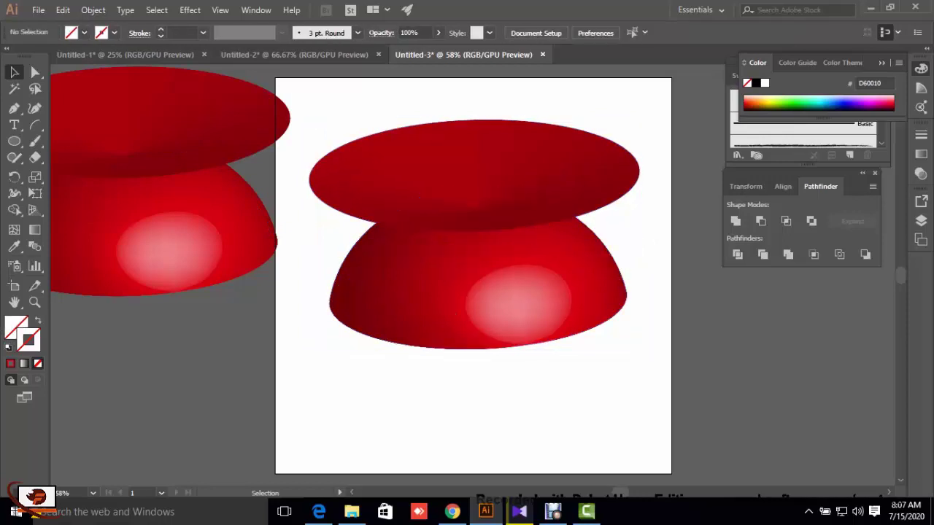
left_click(533, 307)
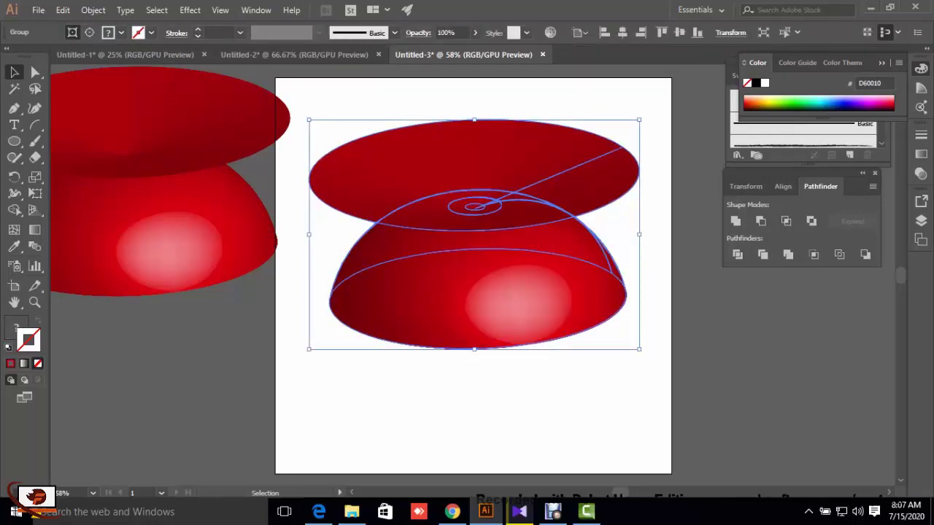
left_click_drag(648, 357, 566, 399)
key("ctrl+shift+a")
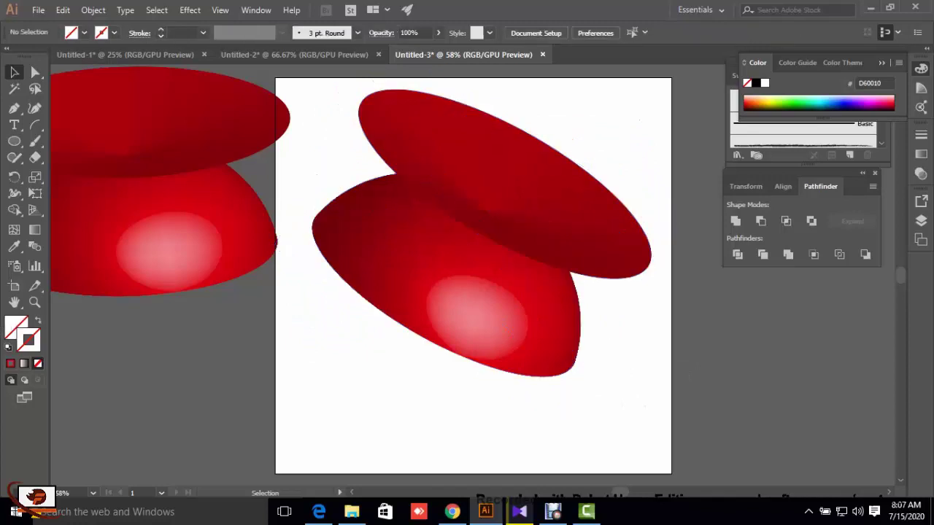
key("ctrl+z")
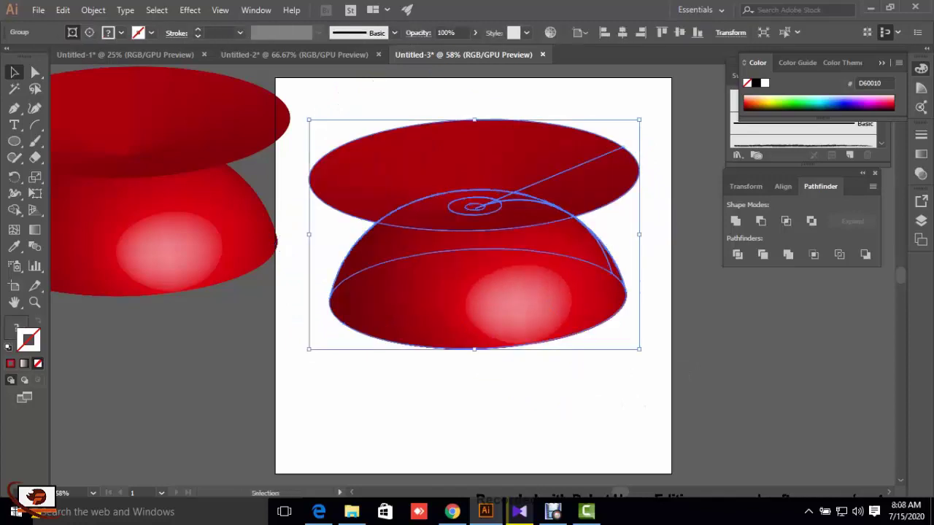
key("ctrl+shift+a")
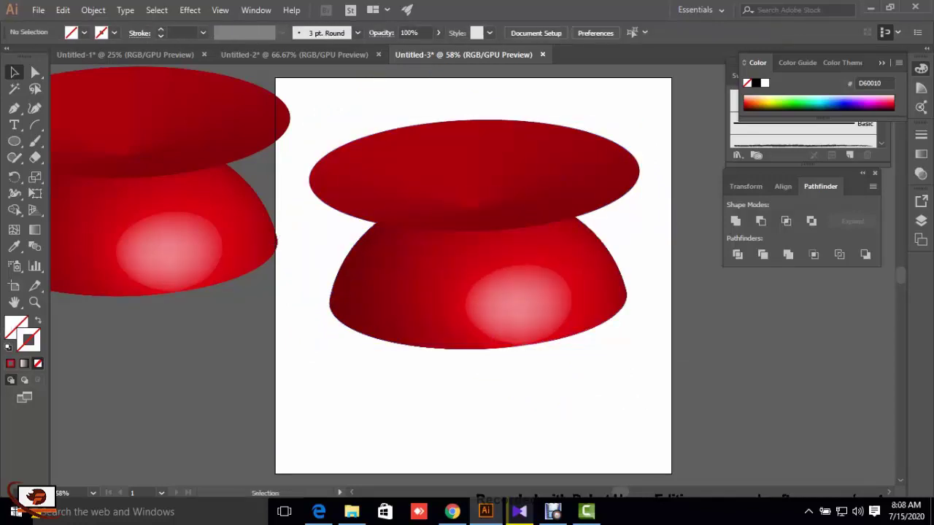
key("ctrl+minus")
key("ctrl+minus")
key("ctrl+minus")
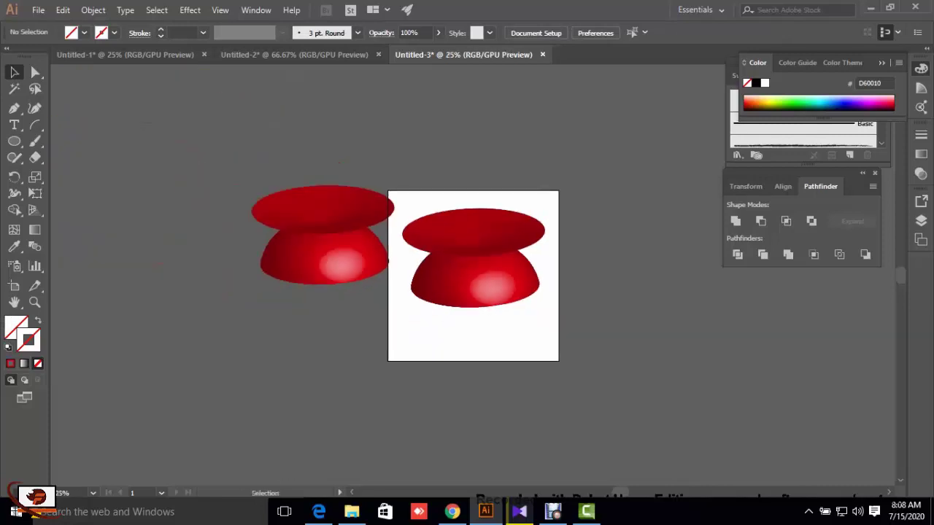
Step: Rotate the left cap's profile into a flat-brim hat and duplicate it below
left_click_drag(365, 241, 249, 241)
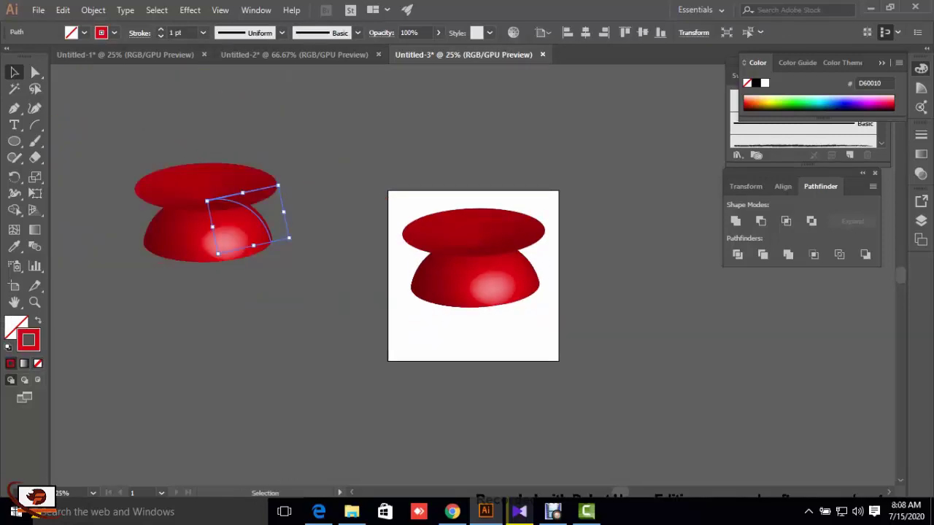
left_click_drag(289, 237, 285, 265)
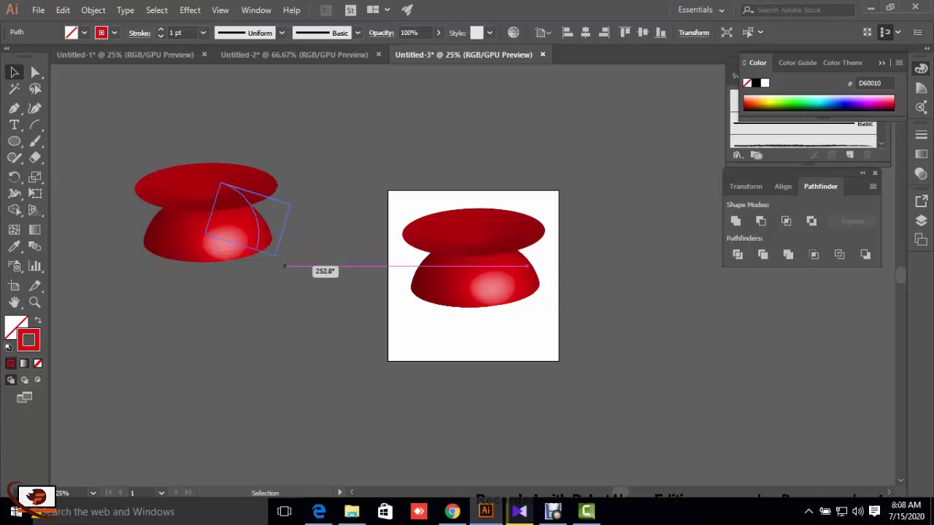
key("ctrl+shift+a")
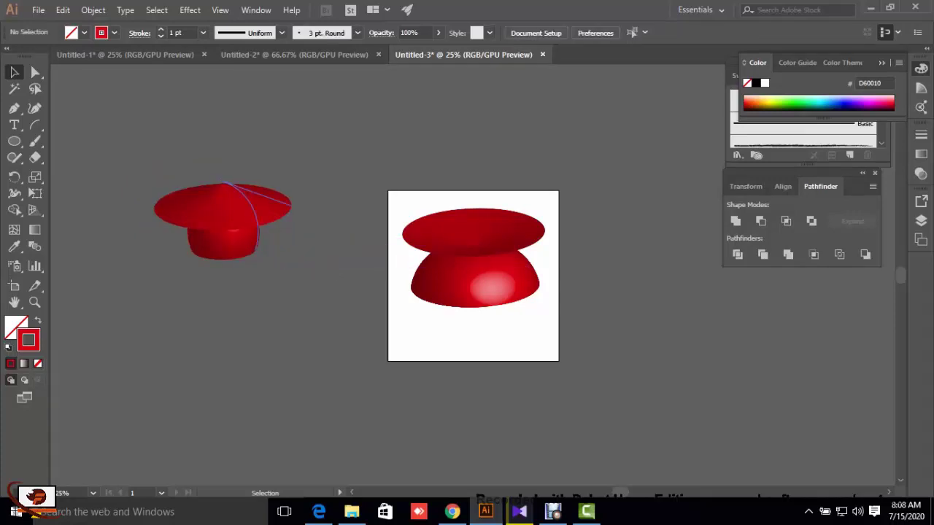
left_click_drag(241, 237, 235, 408)
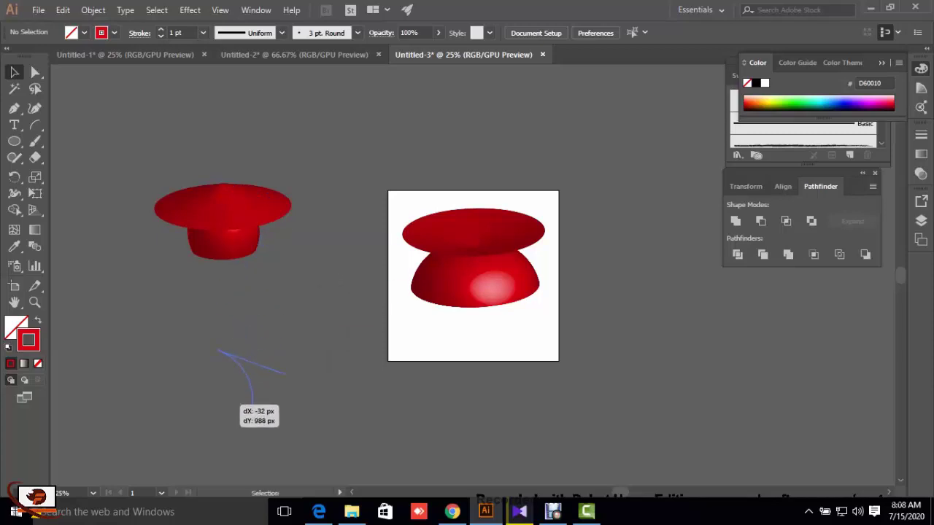
Step: Expand the upper hat's 3D appearance and move it up and to the right
left_click(241, 219)
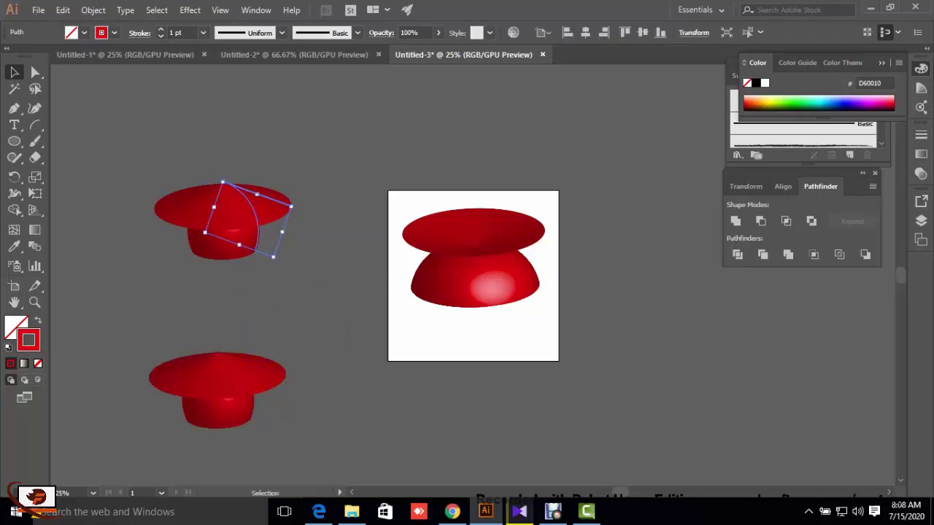
left_click(91, 10)
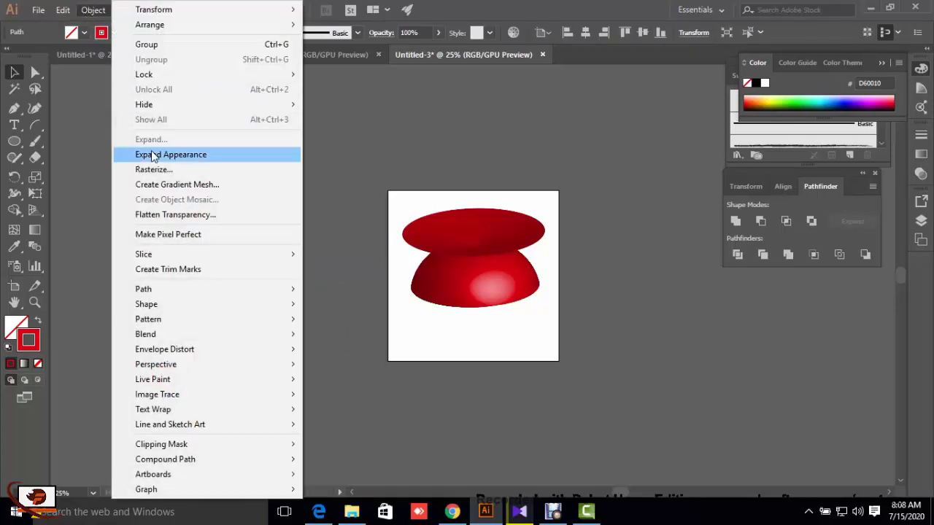
left_click(157, 154)
key("ctrl+shift+a")
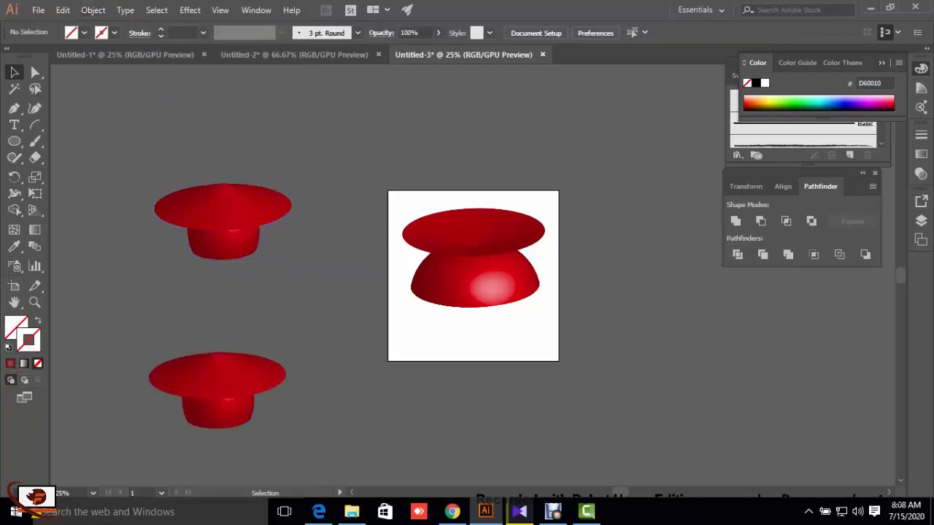
left_click_drag(222, 218, 255, 174)
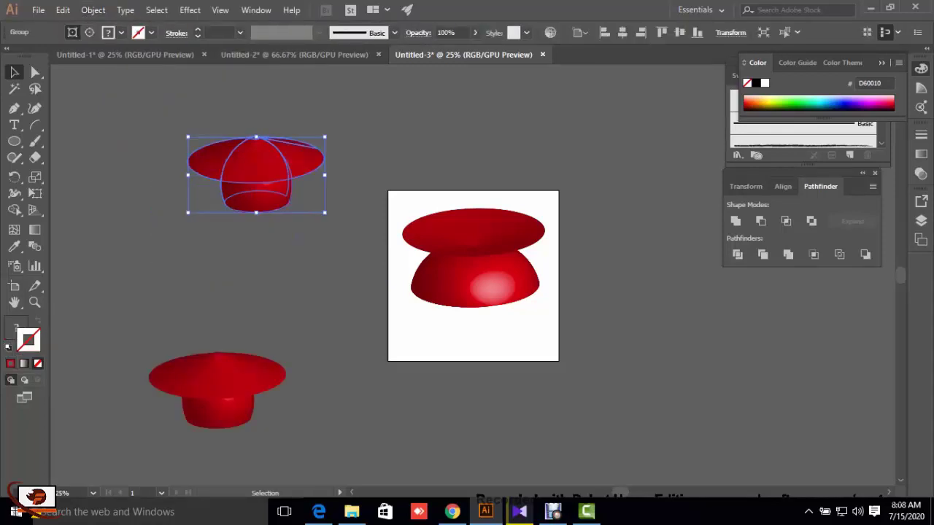
key("ctrl+shift+a")
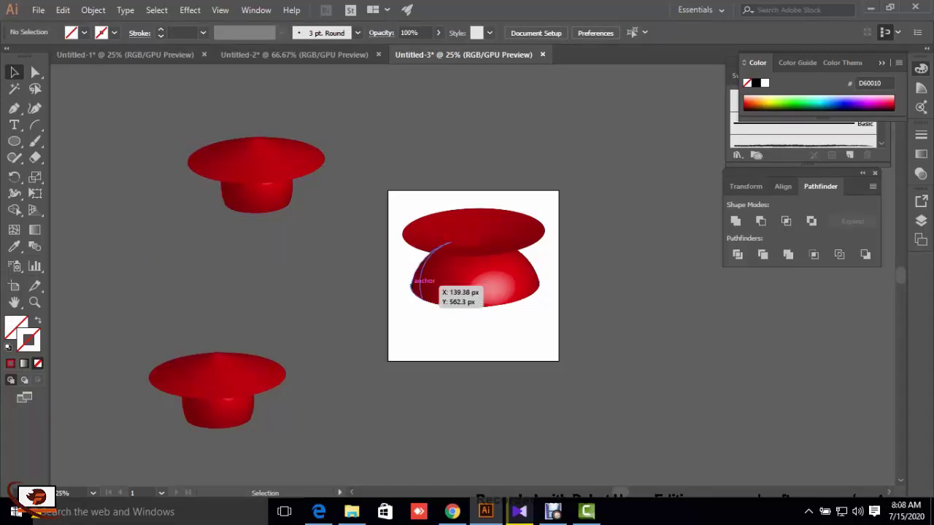
Step: Shrink the domed cap into the artboard's top-left and place the hat beside it at half size
left_click(415, 288)
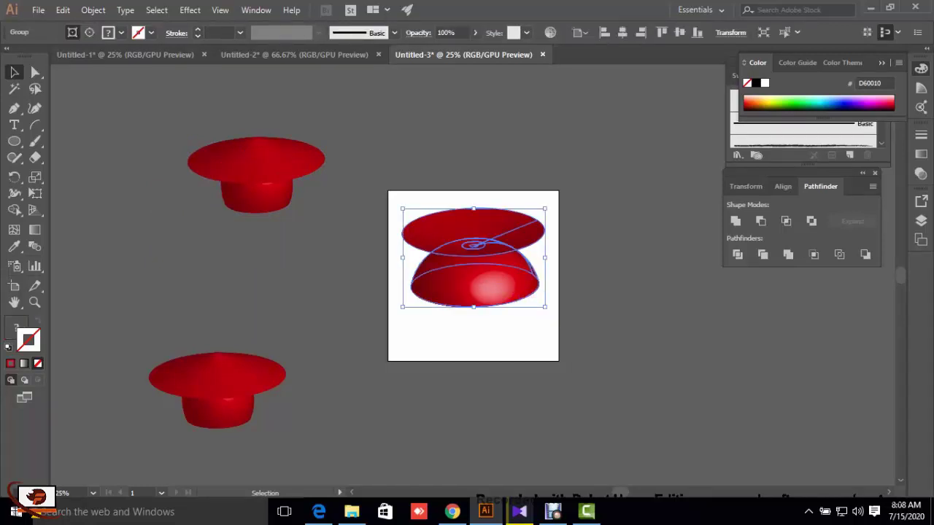
left_click_drag(545, 306, 456, 246)
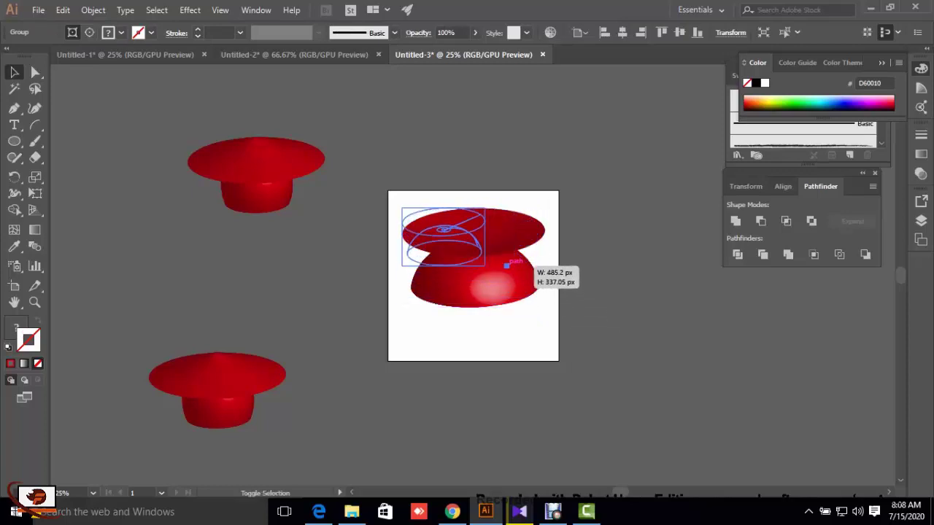
left_click(482, 277)
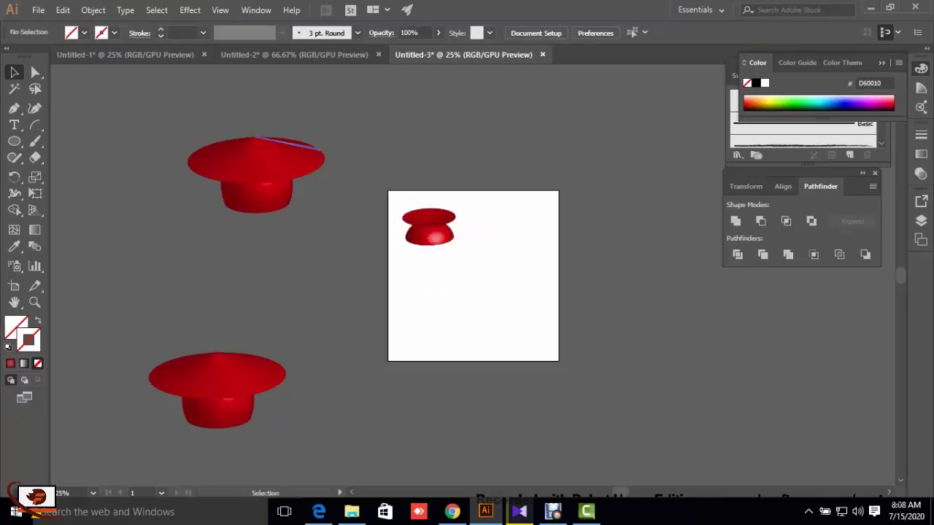
mouse_move(245, 166)
left_mouse_down()
mouse_move(401, 292)
mouse_move(524, 254)
left_mouse_up()
mouse_move(592, 292)
left_mouse_down()
mouse_move(522, 254)
mouse_move(515, 235)
left_mouse_up()
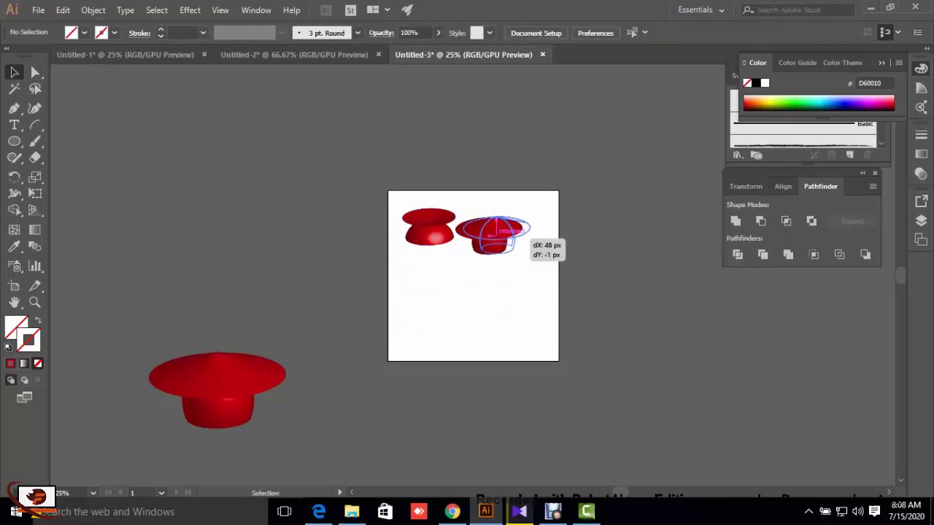
key("ctrl+shift+a")
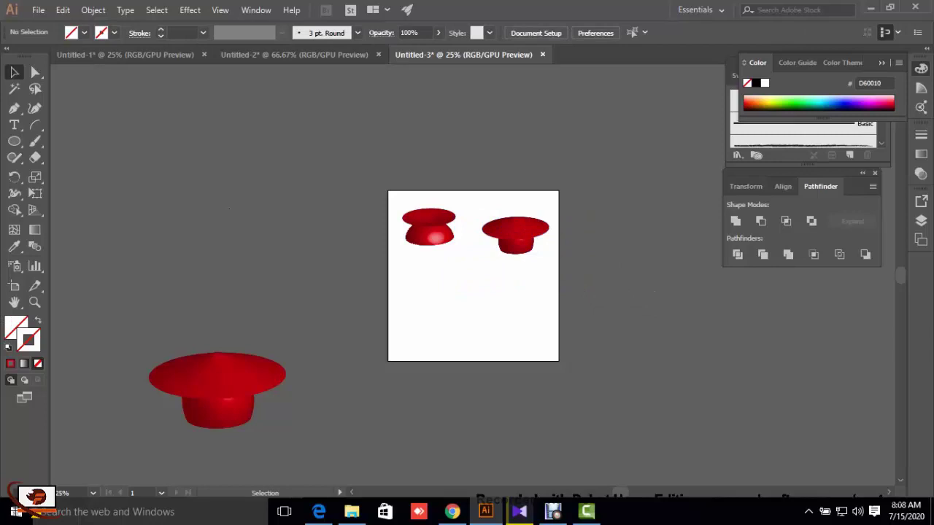
Step: Rotate the lower hat's profile path until its 3D Revolve becomes a flared trumpet
left_click(240, 387)
left_click_drag(292, 430, 332, 383)
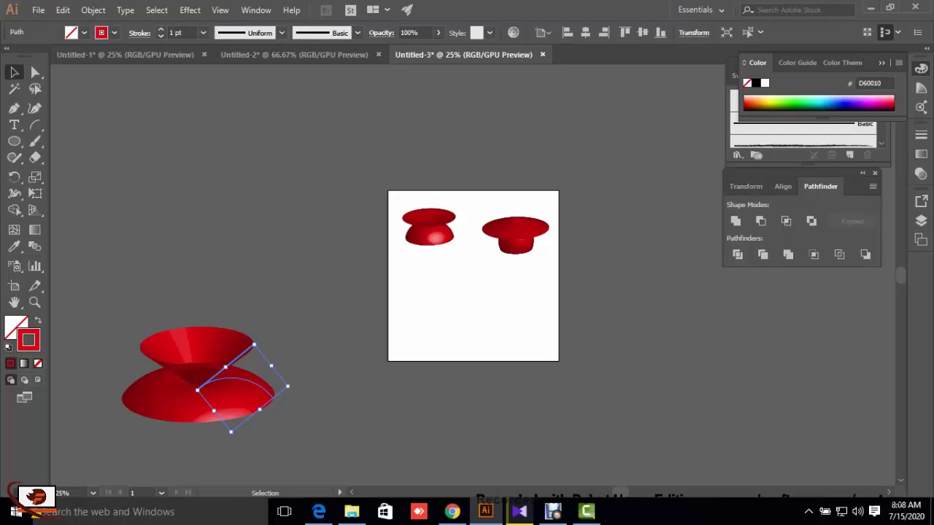
mouse_move(311, 387)
left_mouse_down()
mouse_move(321, 343)
mouse_move(295, 314)
left_mouse_up()
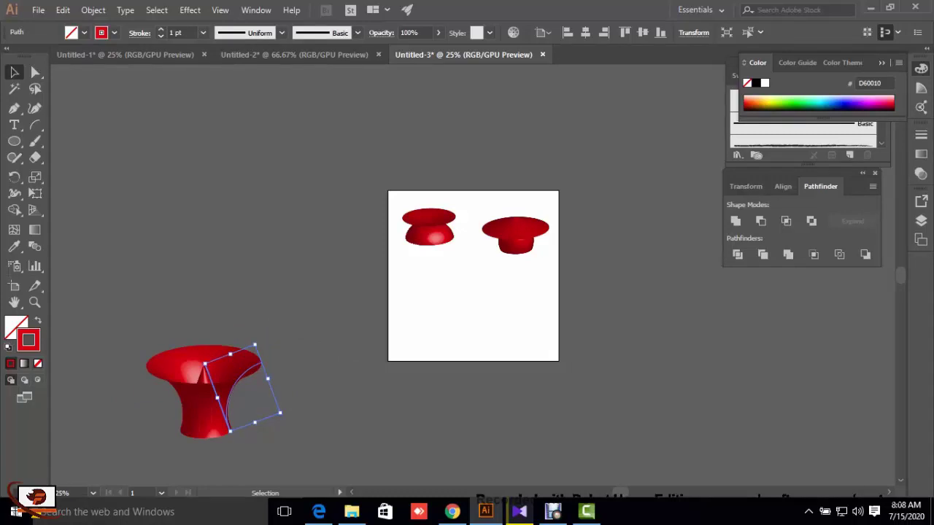
mouse_move(296, 315)
left_mouse_down()
mouse_move(304, 339)
mouse_move(286, 341)
left_mouse_up()
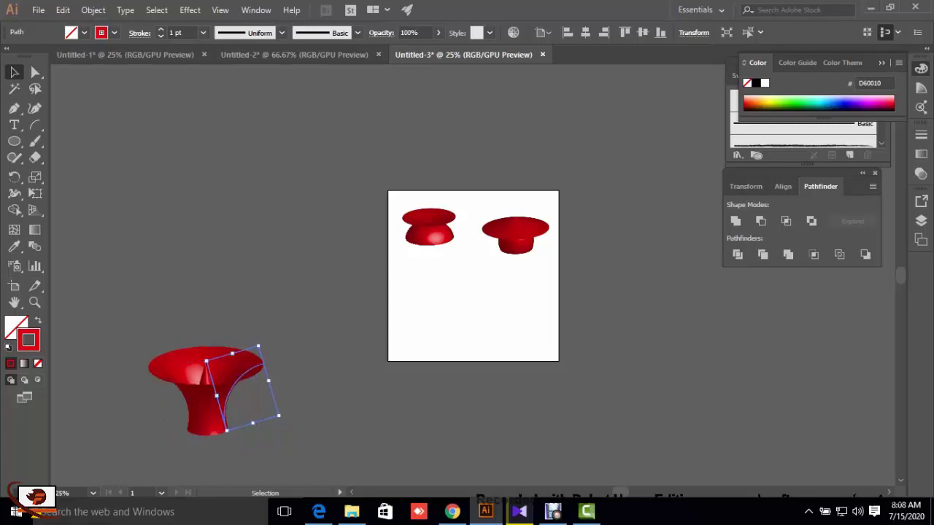
left_click(93, 10)
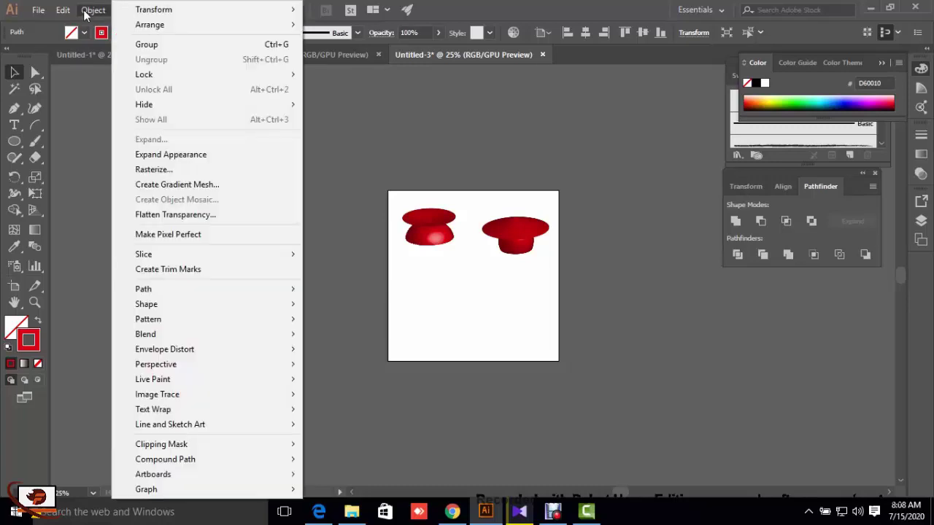
Step: Expand the trumpet's 3D appearance and move it onto the artboard's lower left
left_click(165, 155)
key("ctrl+shift+a")
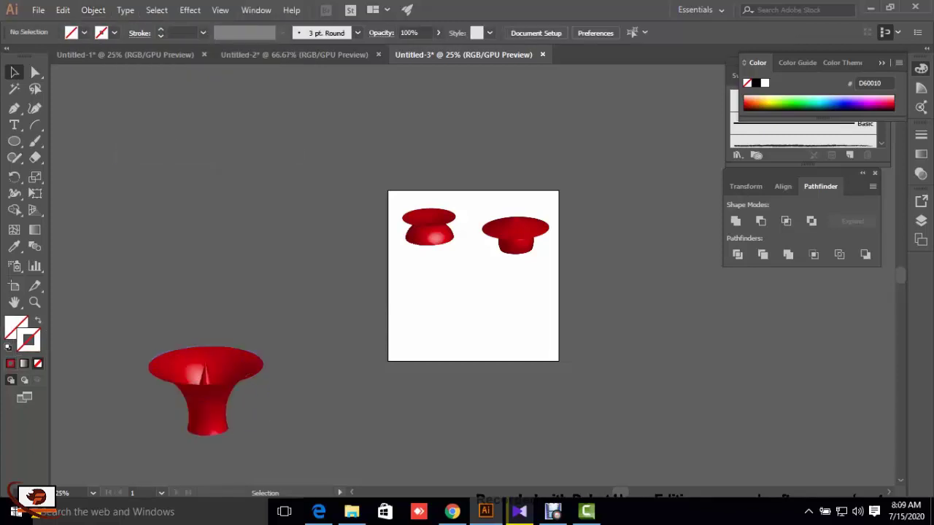
left_click_drag(167, 398, 405, 325)
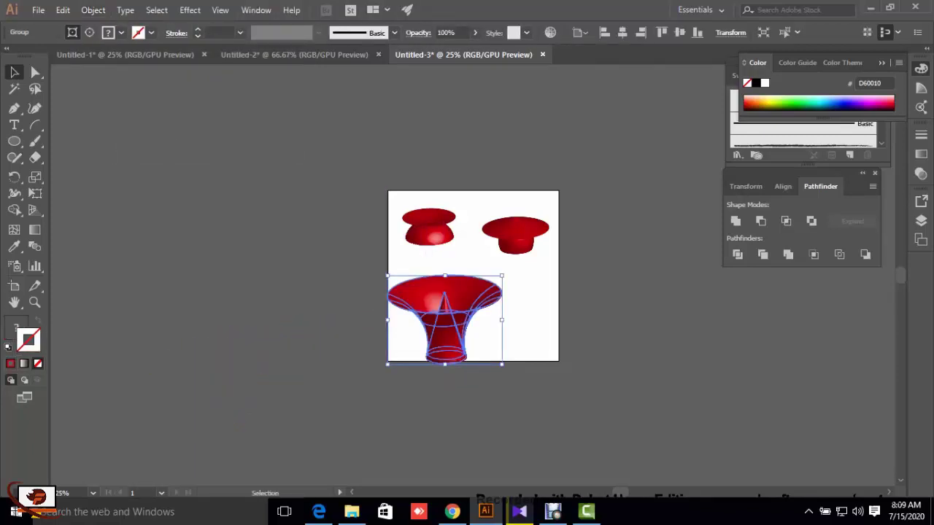
Step: Shrink the trumpet to about a third of its size and place it below the domed cap
left_click_drag(501, 364, 466, 336)
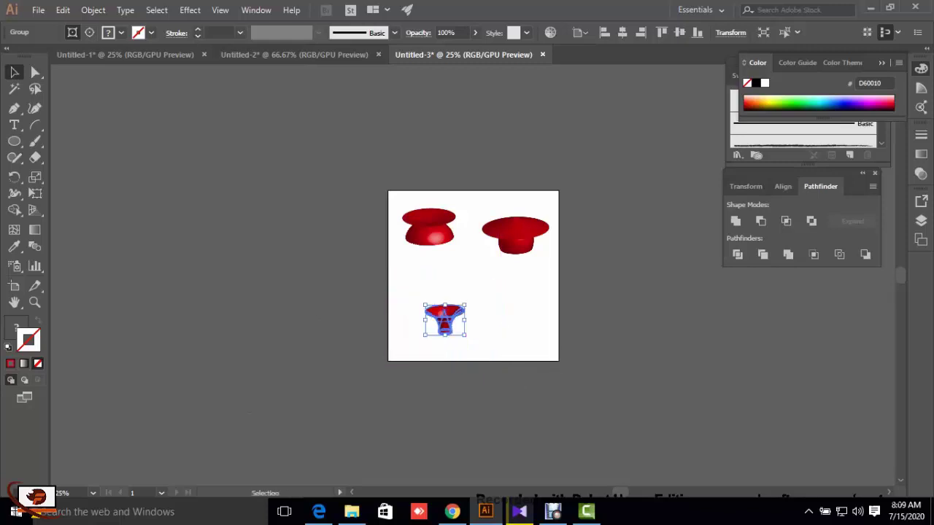
key("ctrl+shift+a")
mouse_move(445, 321)
left_mouse_down()
mouse_move(428, 283)
mouse_move(431, 292)
left_mouse_up()
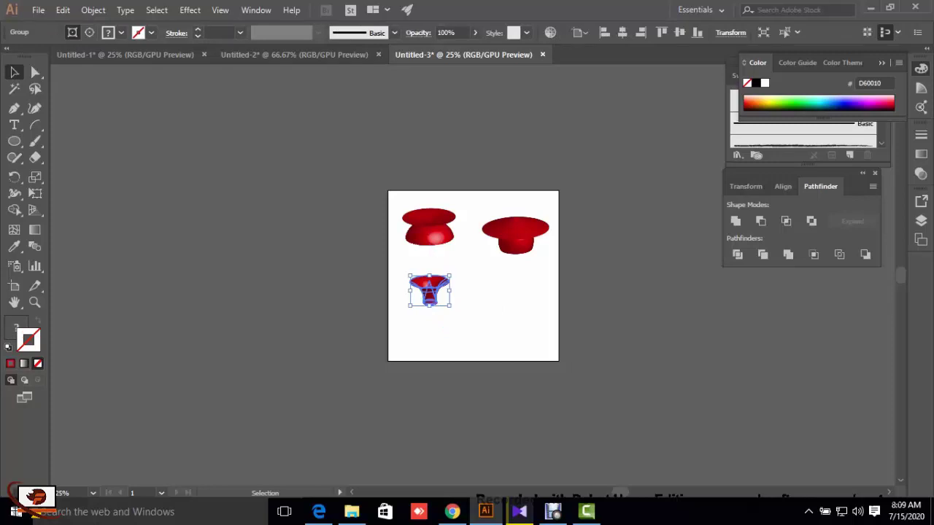
key("ctrl+shift+a")
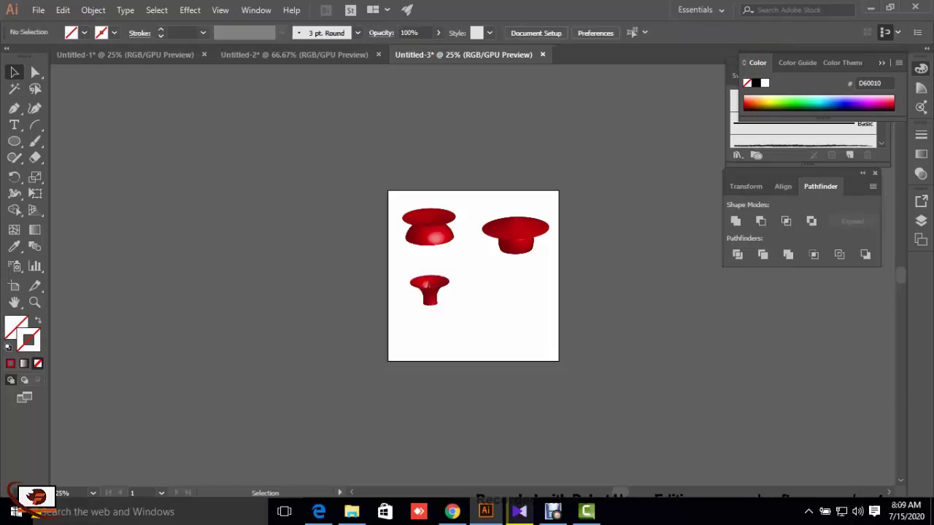